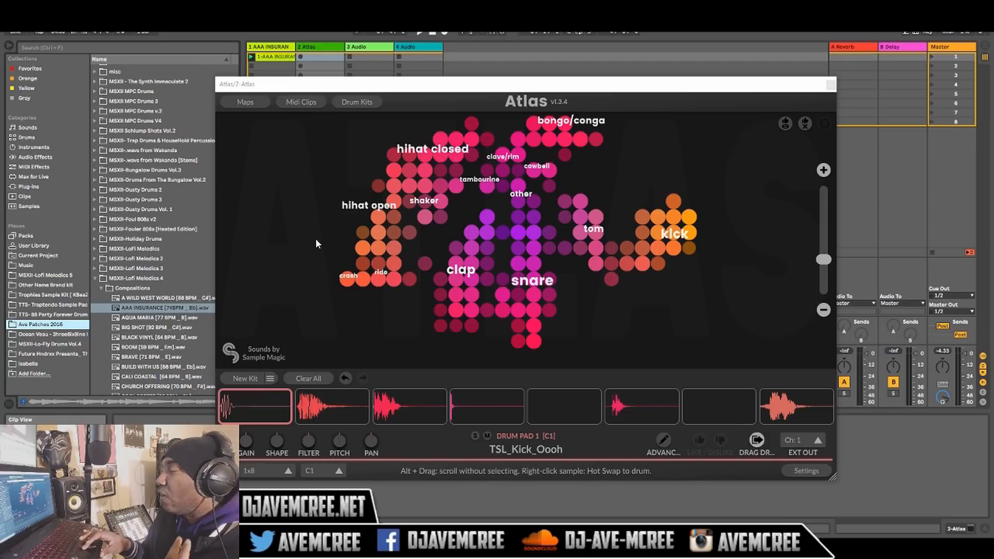
# - Audition the samples in the crash and ride areas of the sample map
pyautogui.click(347, 280)
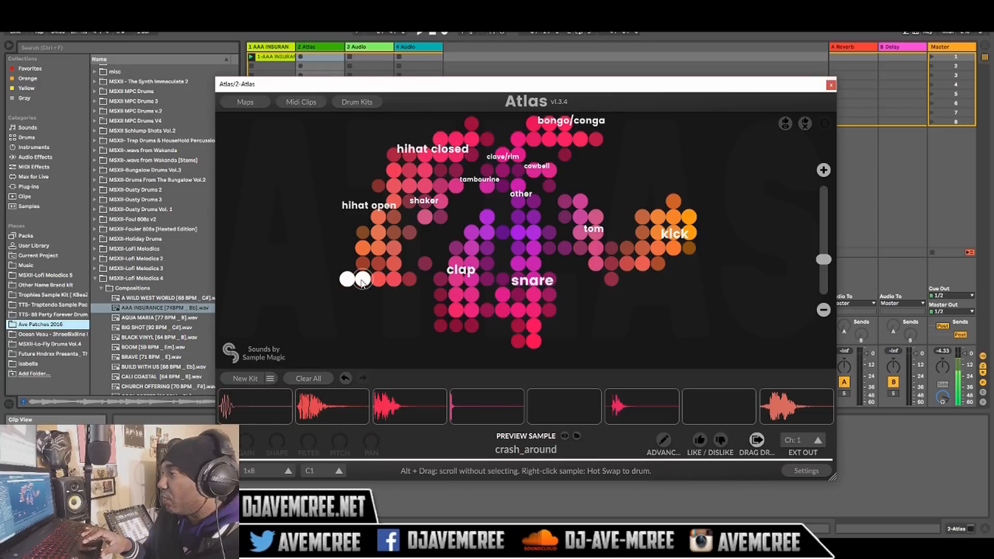
pyautogui.moveTo(379, 282); pyautogui.dragTo(414, 286)
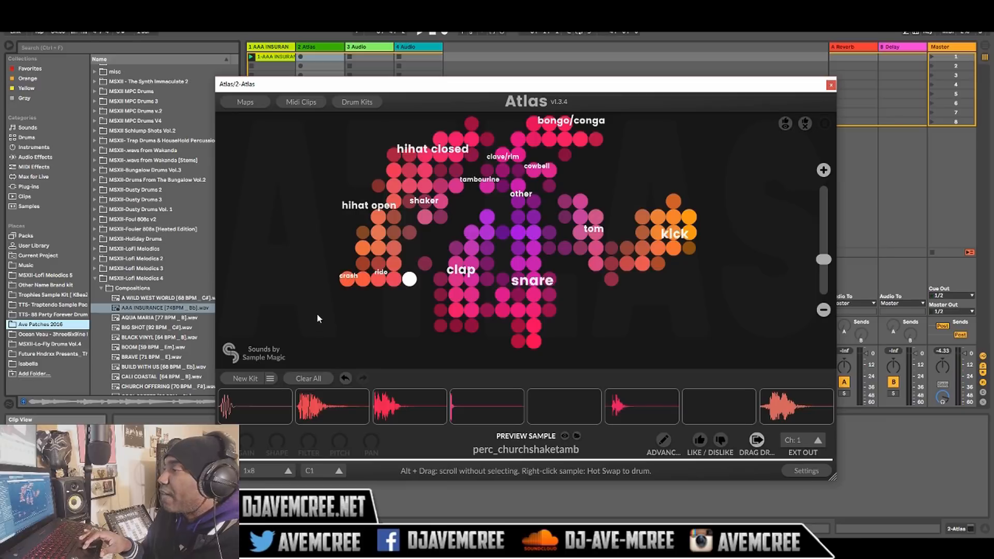
pyautogui.click(348, 283)
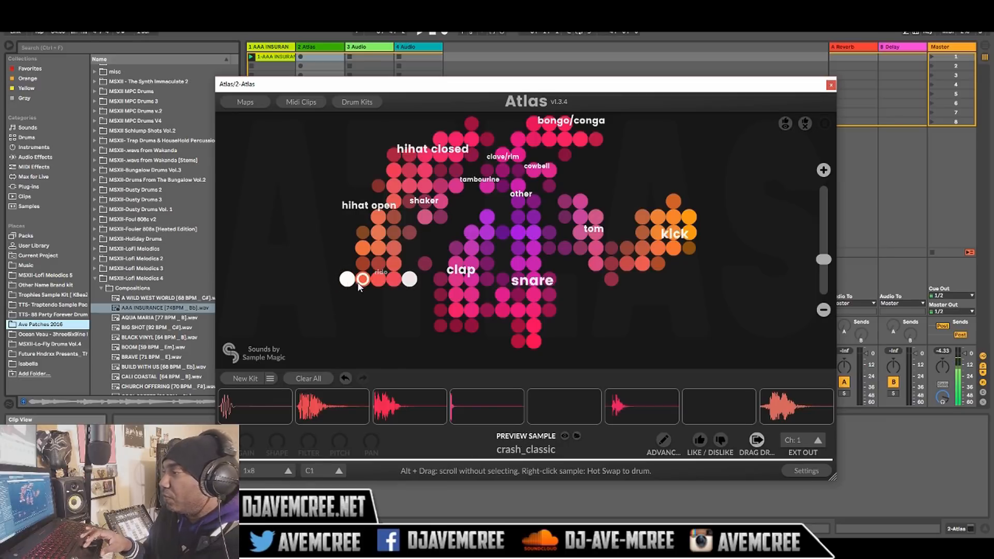
pyautogui.click(392, 284)
pyautogui.click(405, 284)
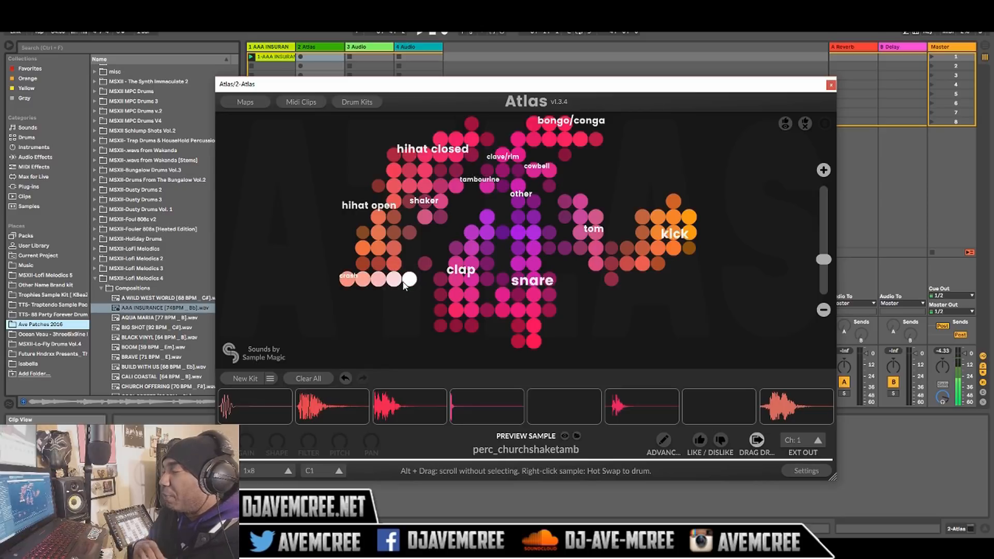
pyautogui.click(364, 264)
pyautogui.click(382, 265)
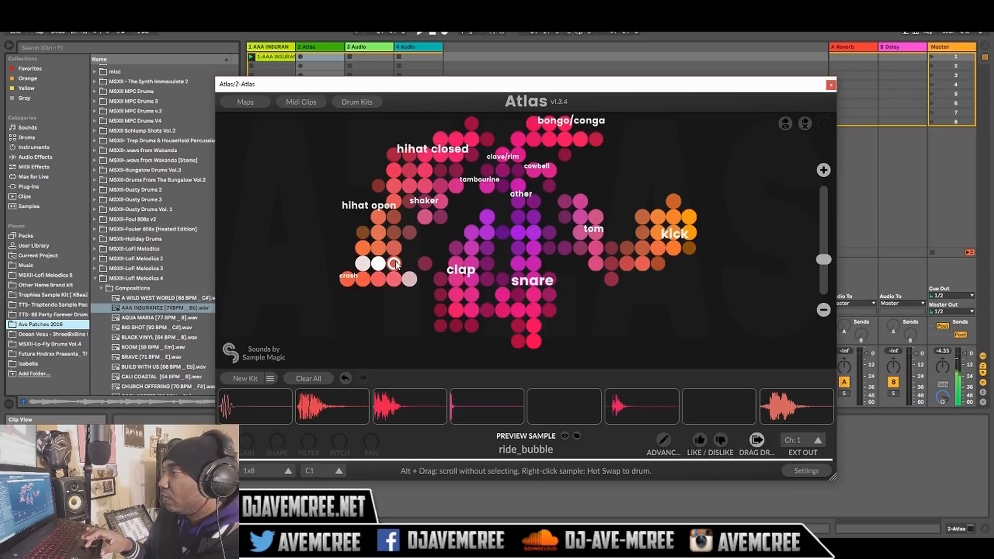
# - Audition samples in the shaker and clap areas of the sample map, including clap_live_widecrisp
pyautogui.click(410, 202)
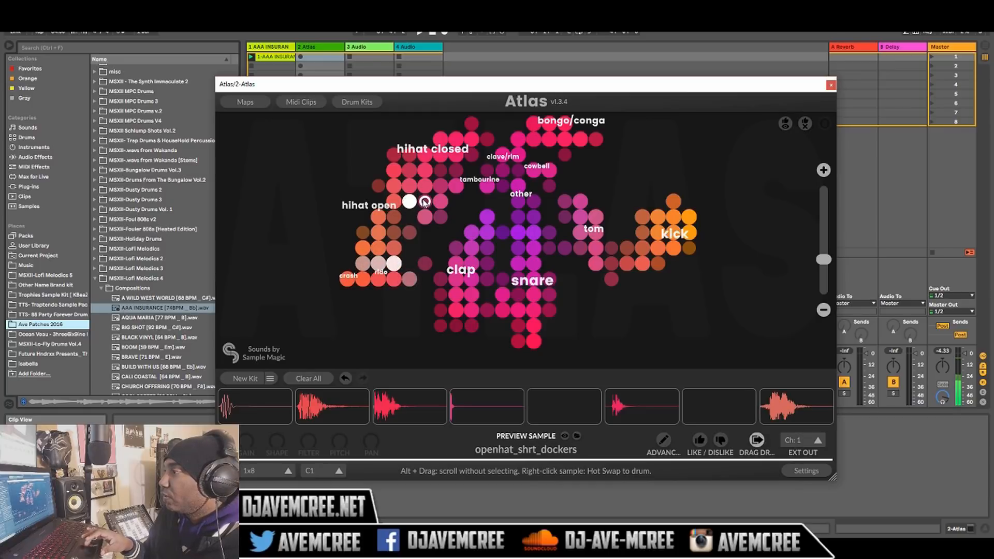
pyautogui.click(425, 202)
pyautogui.click(471, 264)
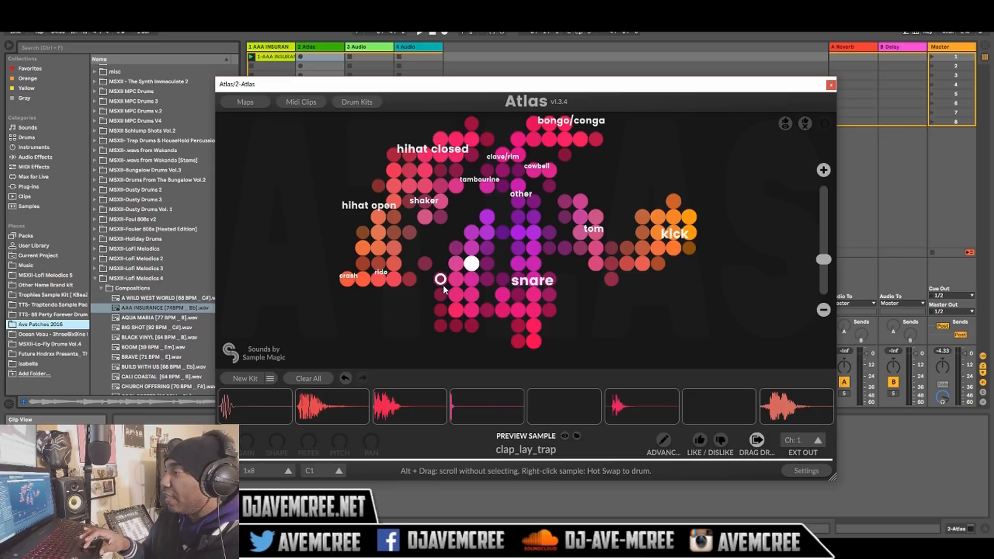
pyautogui.click(441, 281)
pyautogui.click(457, 282)
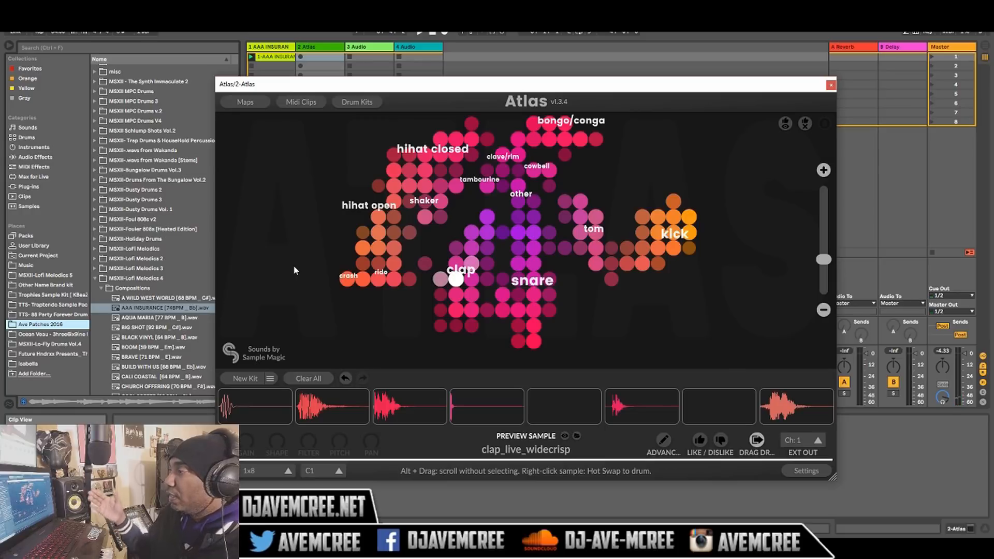
# - Generate a new drum kit from the samples on the current map
pyautogui.scroll(-5, 296, 271)
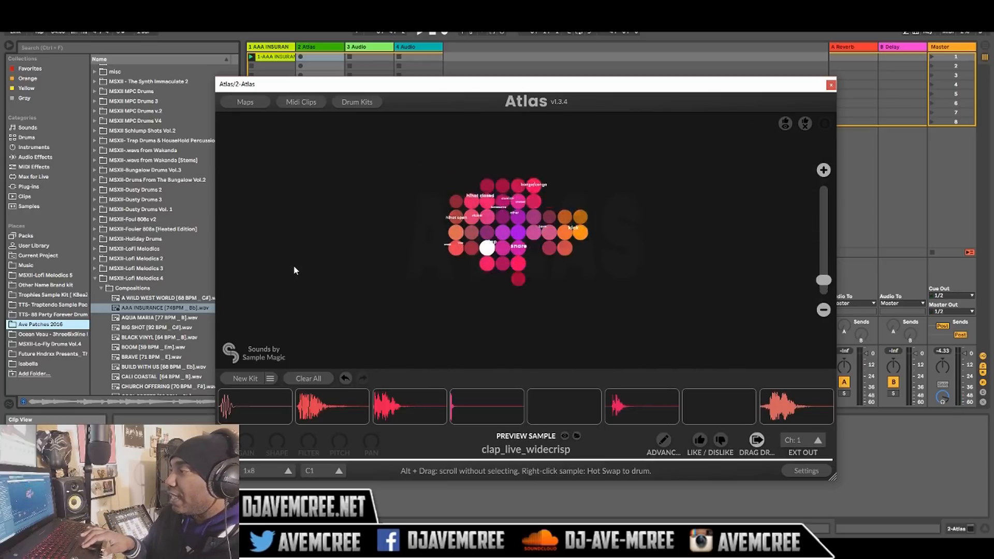
pyautogui.scroll(3, 296, 271)
pyautogui.scroll(5, 295, 270)
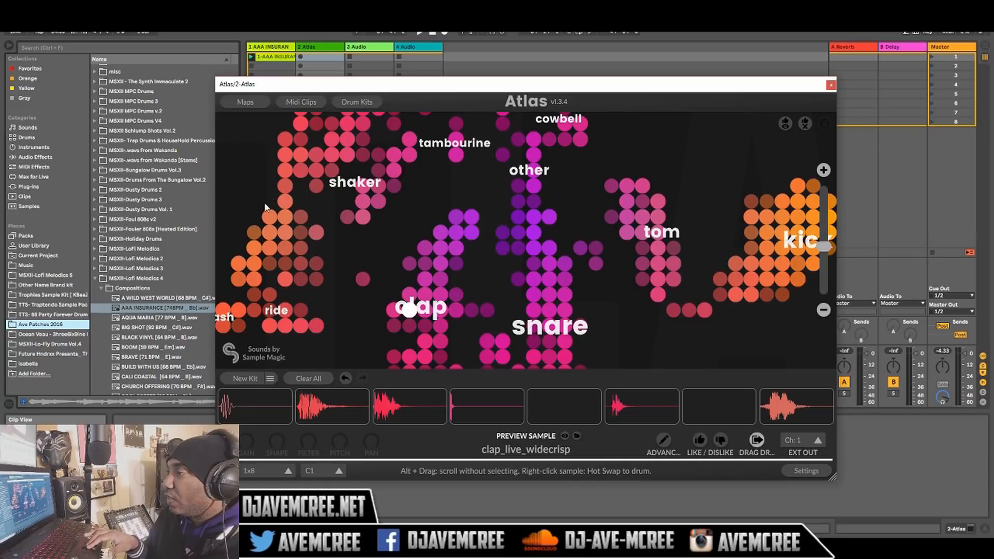
pyautogui.moveTo(271, 192); pyautogui.dragTo(252, 240)
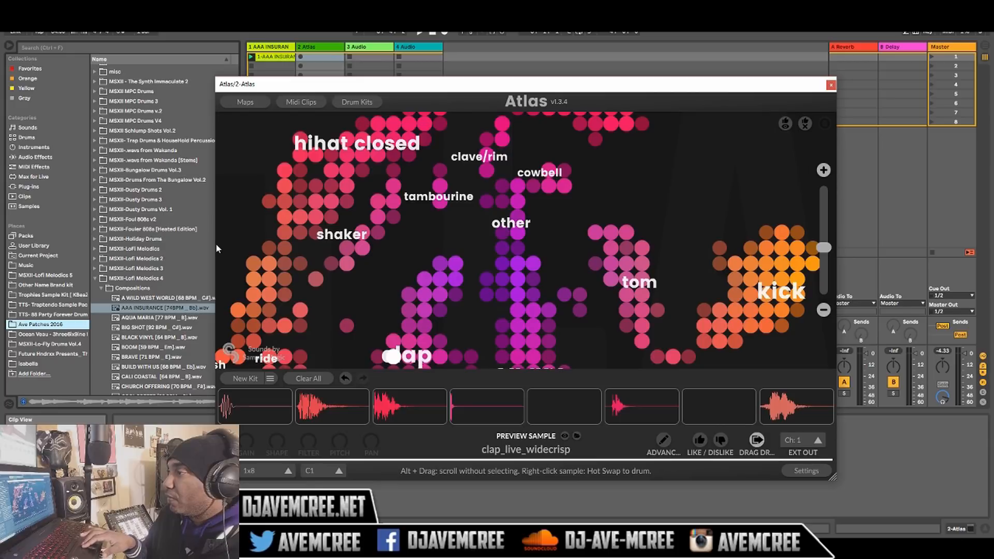
pyautogui.moveTo(823, 248)
pyautogui.mouseDown()
pyautogui.moveTo(825, 265)
pyautogui.moveTo(826, 228)
pyautogui.moveTo(829, 253)
pyautogui.mouseUp()
pyautogui.moveTo(228, 253); pyautogui.dragTo(262, 275)
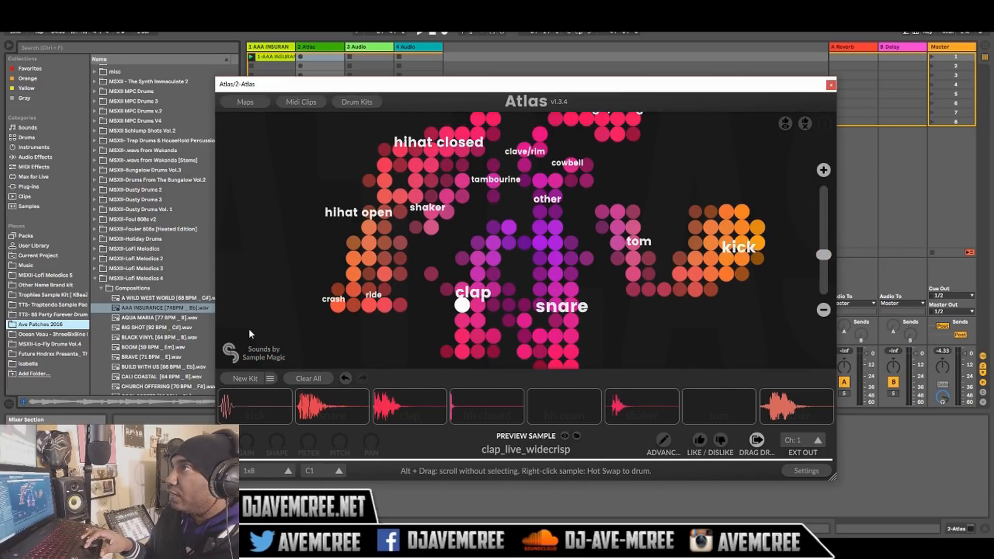
pyautogui.click(249, 379)
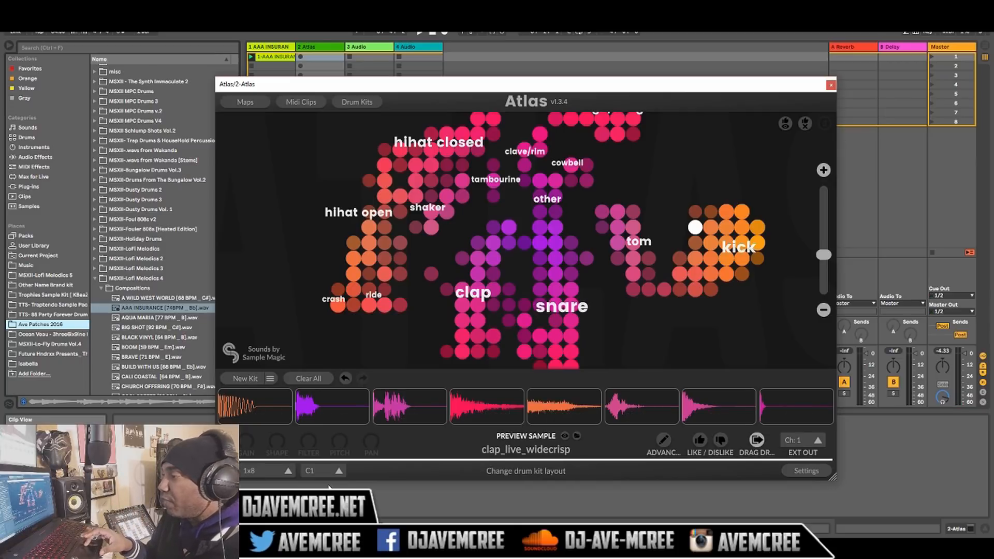
# - Try C3 as the drum kit's root MIDI note together with the 2x8 and 8x8 pad layouts
pyautogui.click(345, 474)
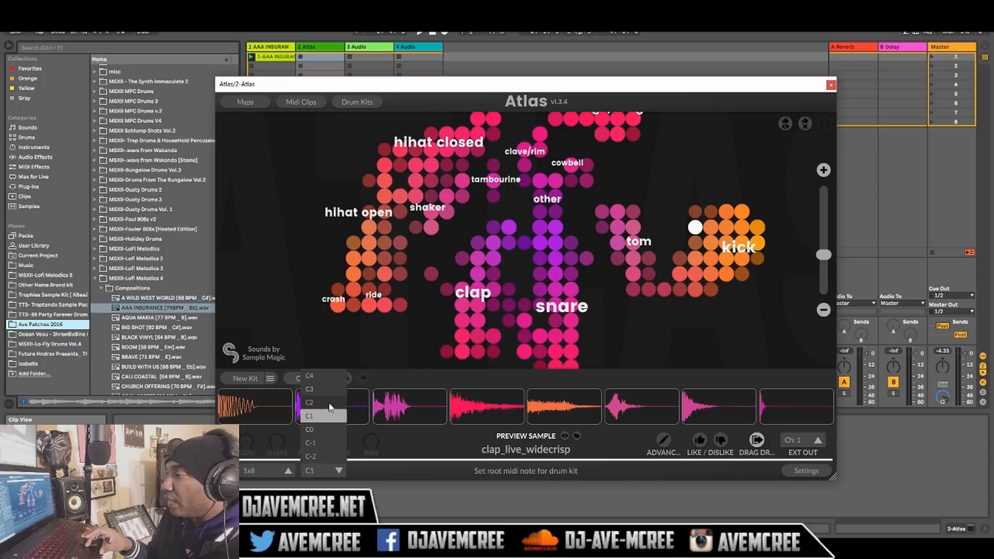
pyautogui.click(328, 390)
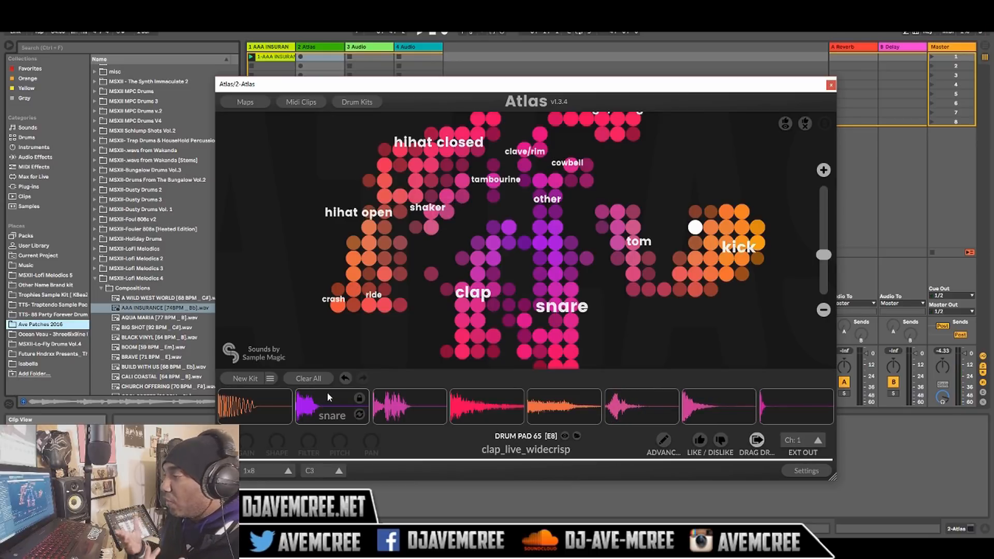
pyautogui.click(287, 472)
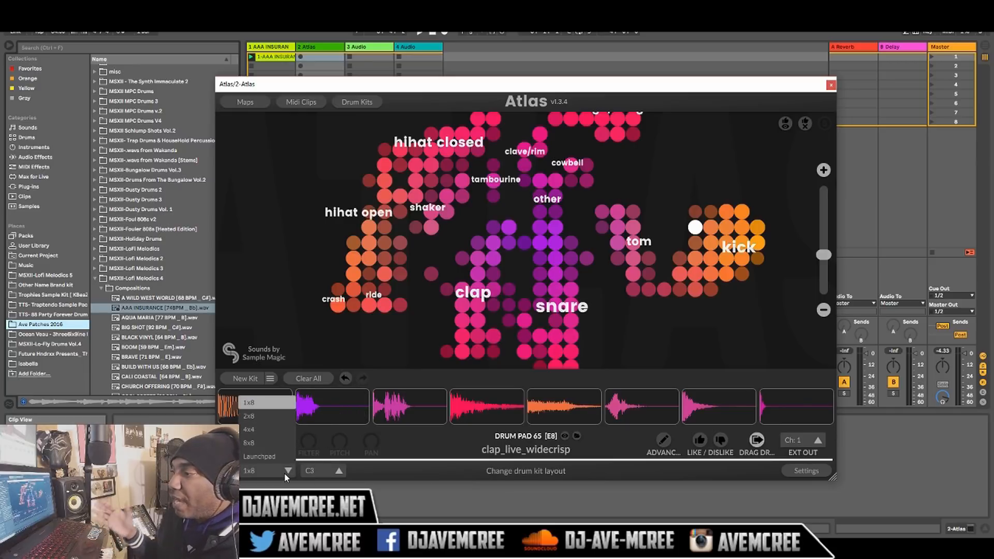
pyautogui.click(279, 417)
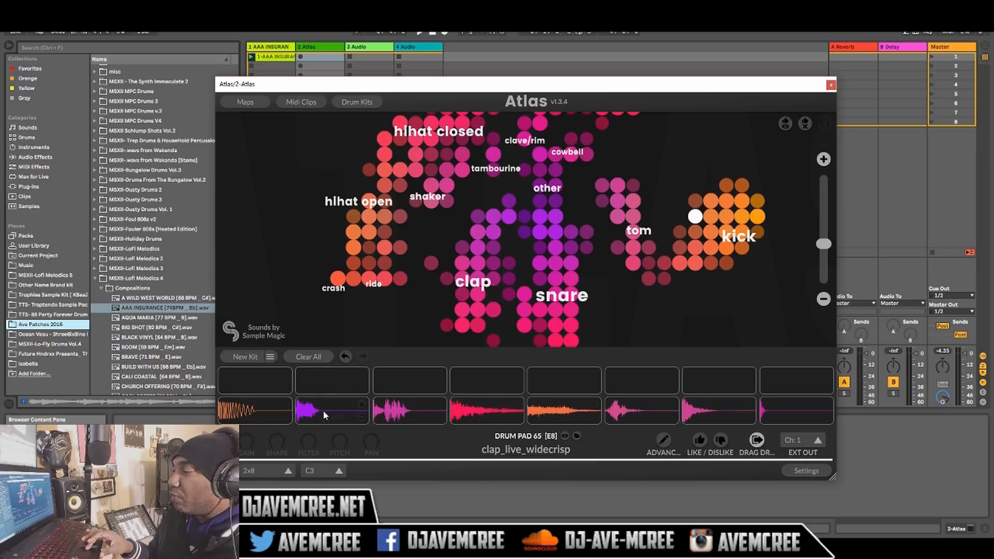
pyautogui.click(275, 474)
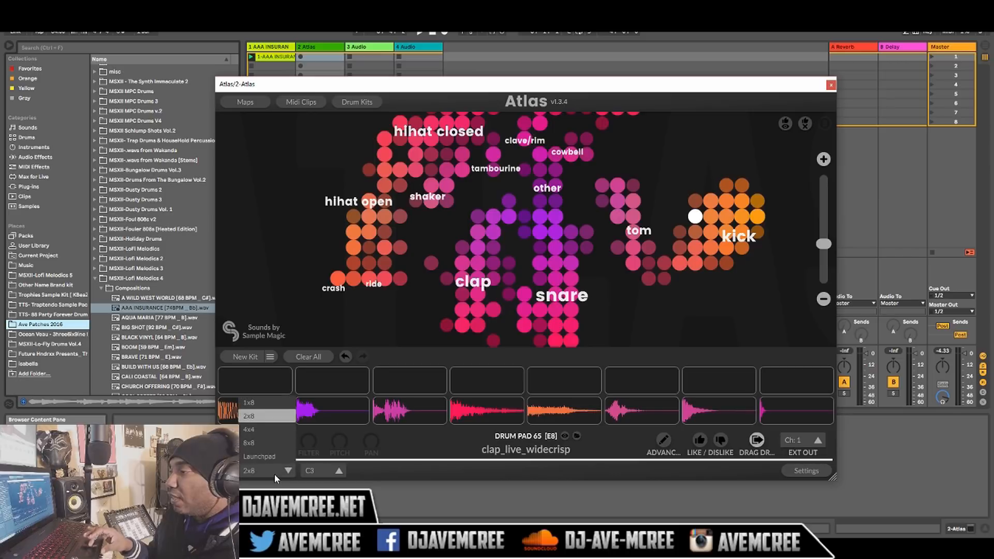
pyautogui.click(264, 437)
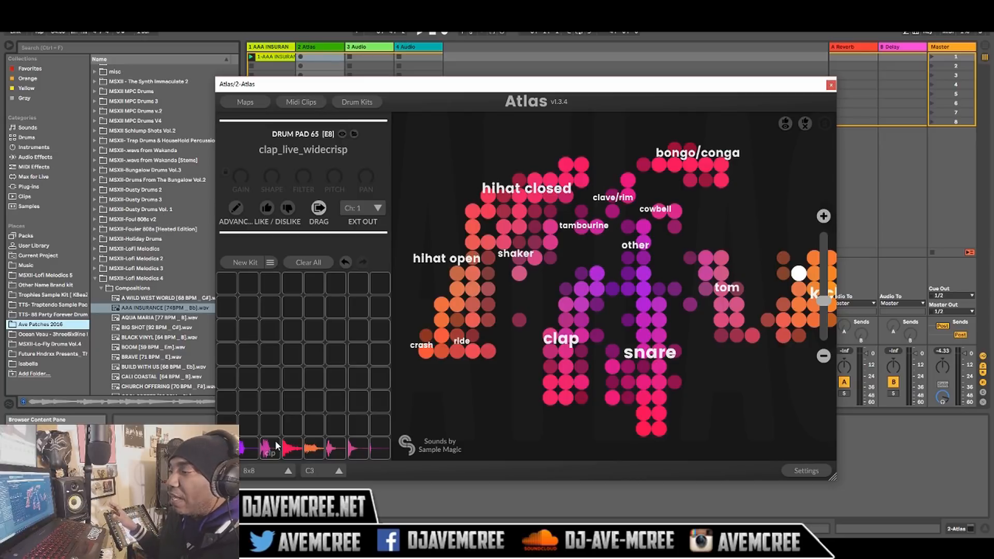
# - Return the drum kit to the 1x8 pad layout and the C1 root MIDI note
pyautogui.click(284, 474)
pyautogui.click(279, 459)
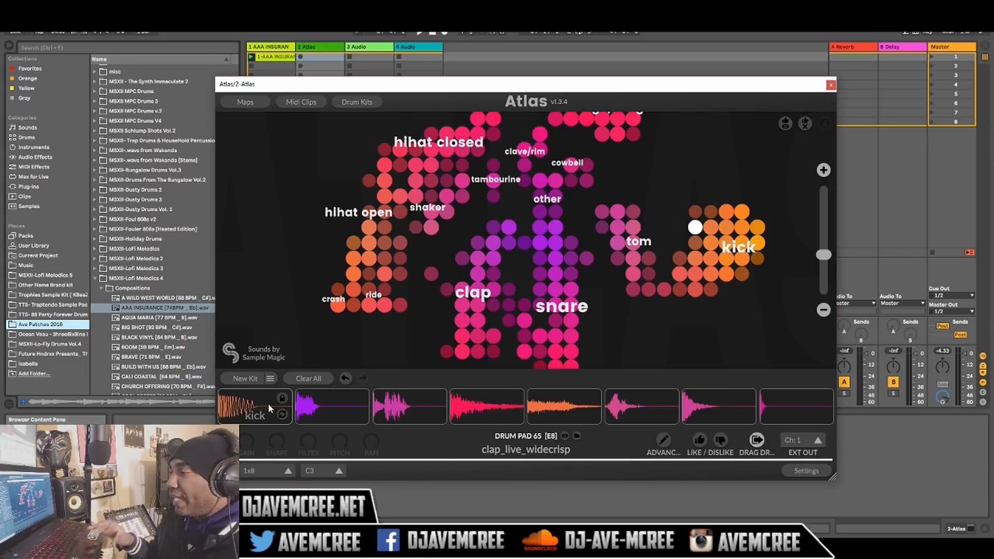
pyautogui.click(338, 472)
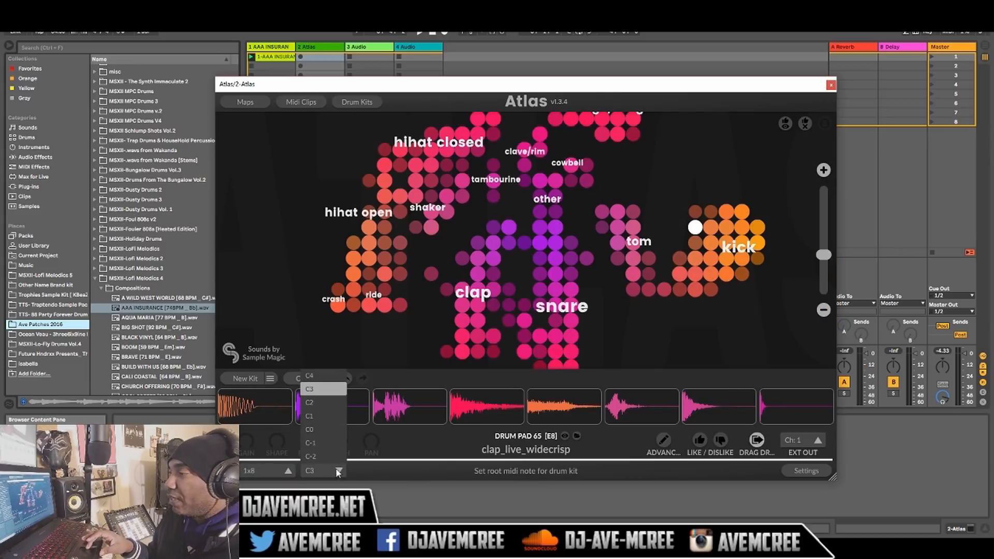
pyautogui.click(326, 415)
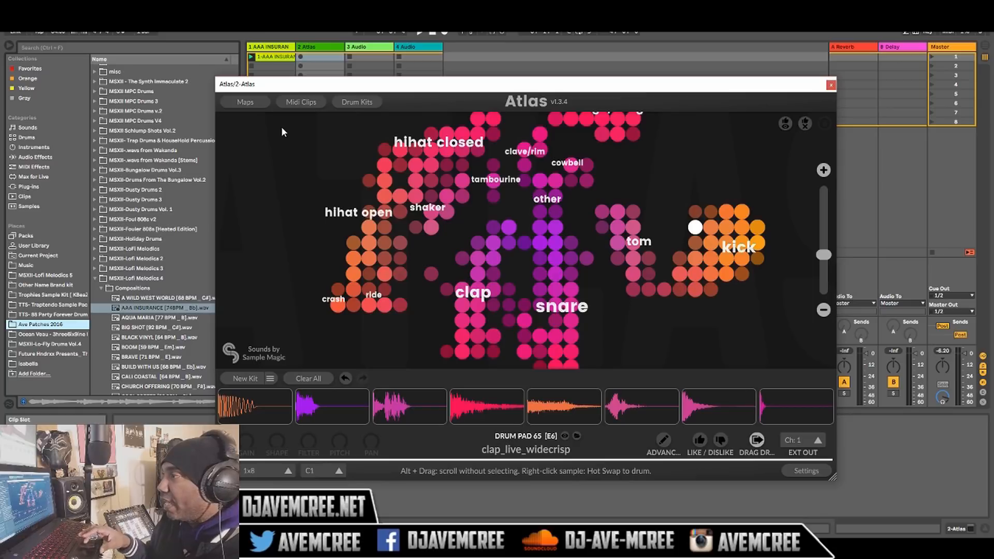
# - Place the bundled Hip Hop 1 MIDI clip in the first slot of the Atlas track and launch it
pyautogui.click(304, 103)
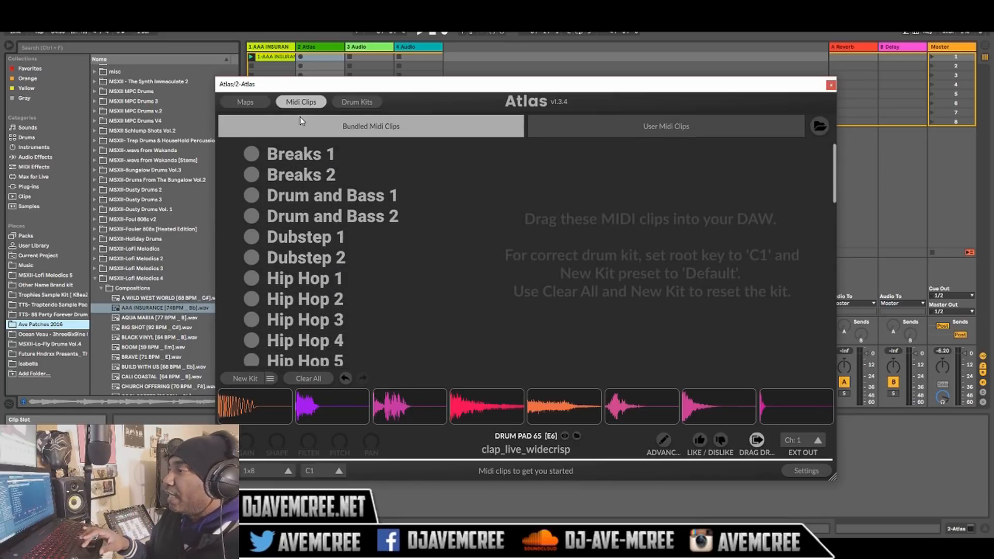
pyautogui.moveTo(289, 280); pyautogui.dragTo(312, 57)
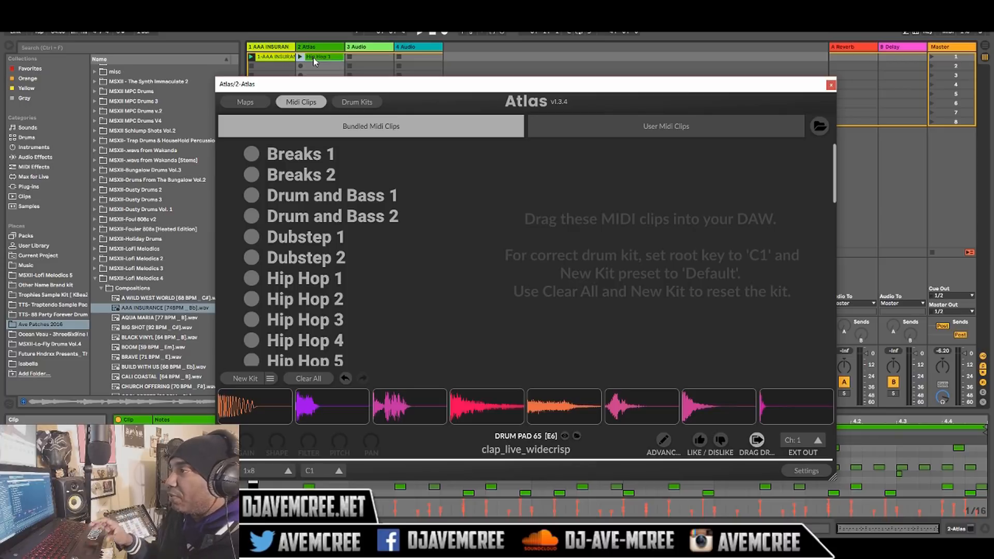
pyautogui.click(302, 58)
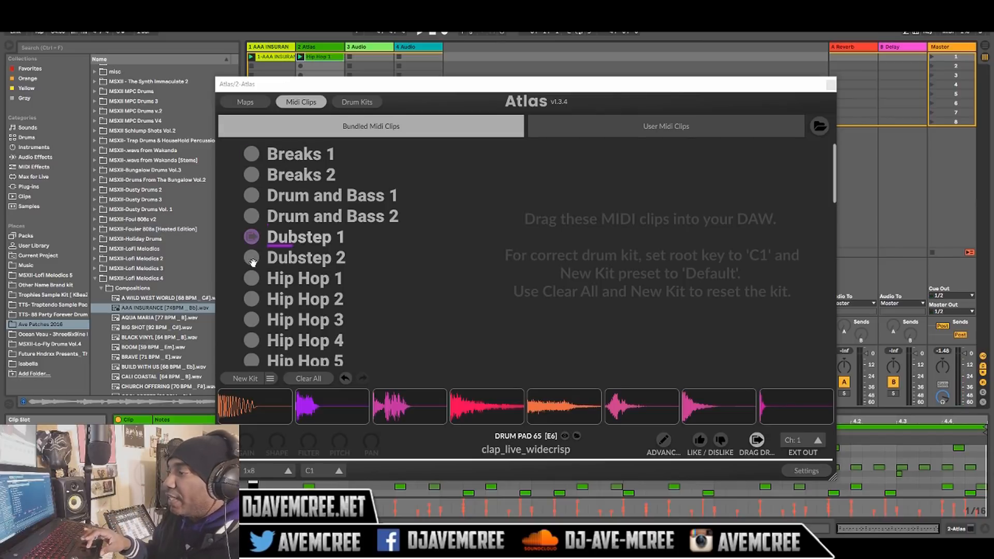
# - Try a newly generated drum kit during playback, undo it and stop playback
pyautogui.click(250, 379)
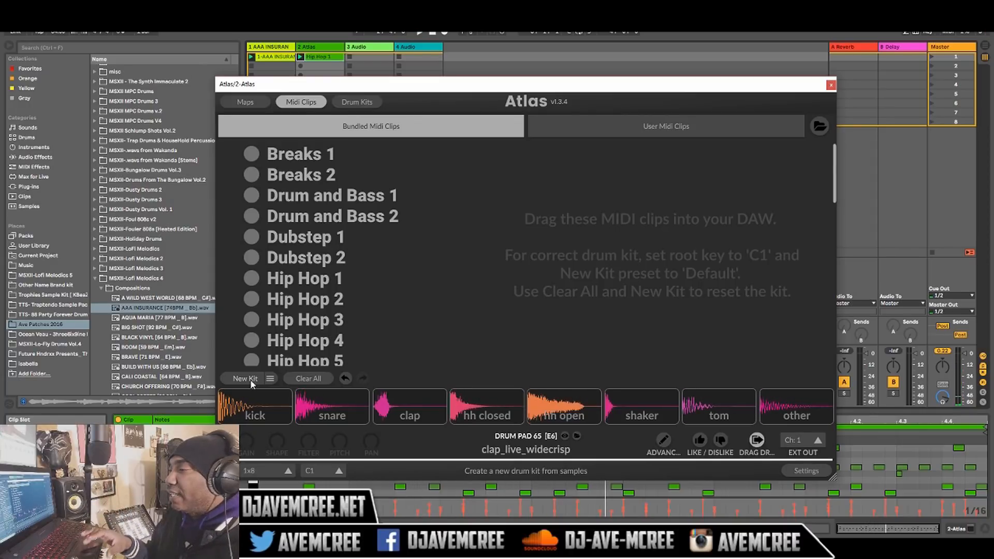
pyautogui.click(346, 378)
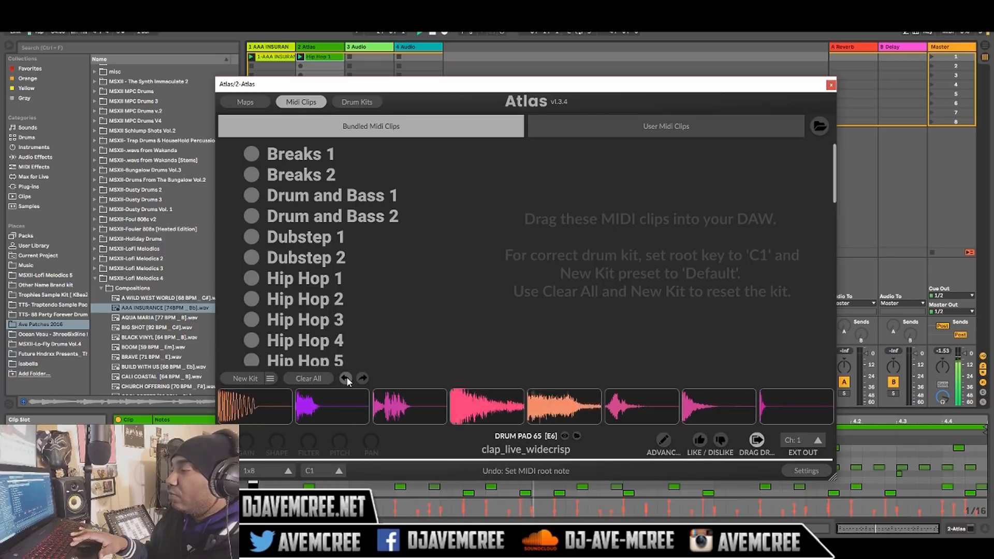
pyautogui.press('space')
# - Lock the kick, snare and closed hi-hat pads against new kit generation
pyautogui.moveTo(355, 392)
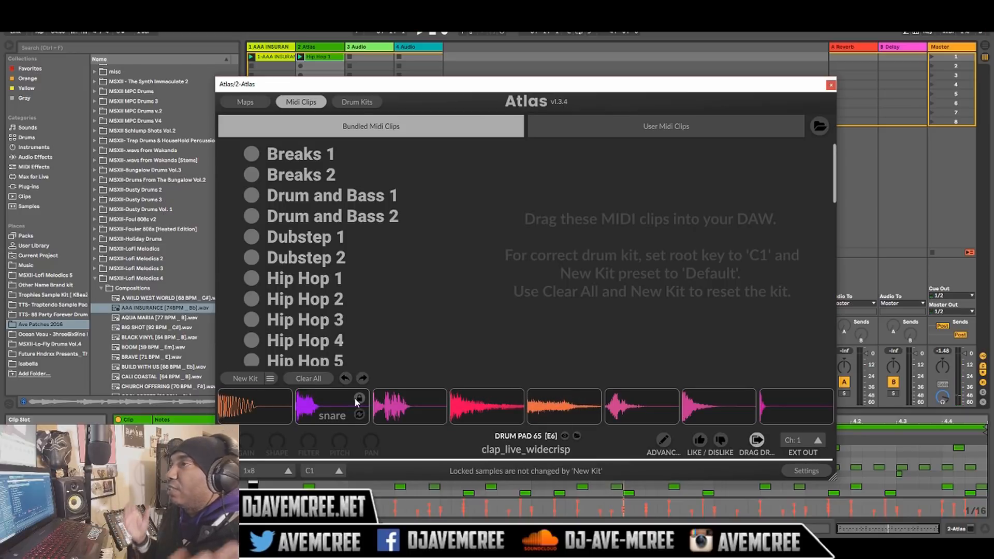
pyautogui.click(282, 398)
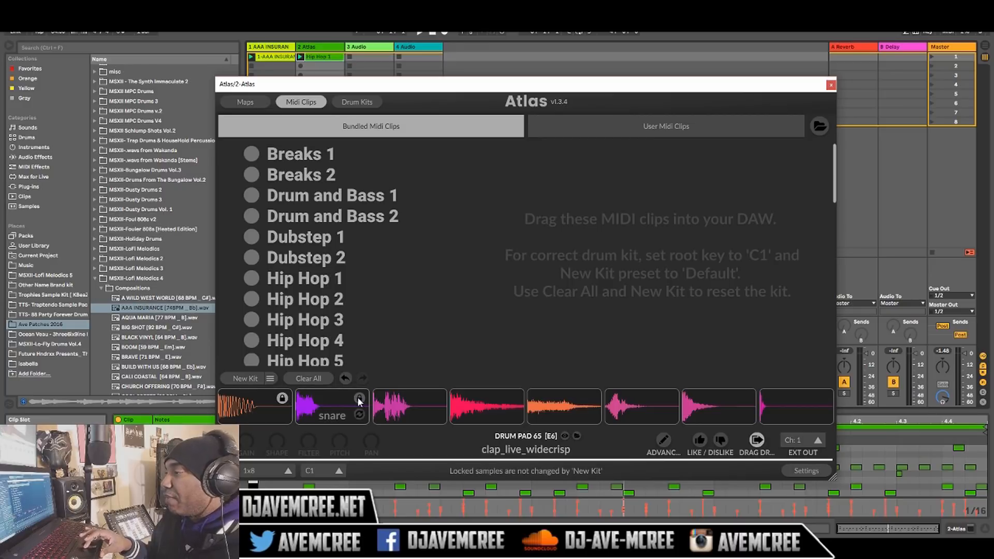
pyautogui.click(359, 399)
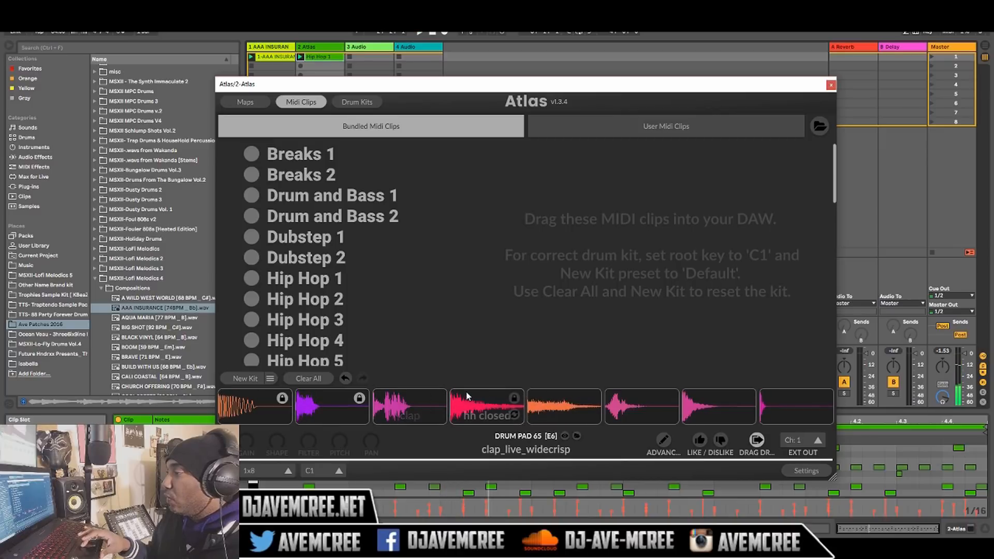
pyautogui.click(515, 399)
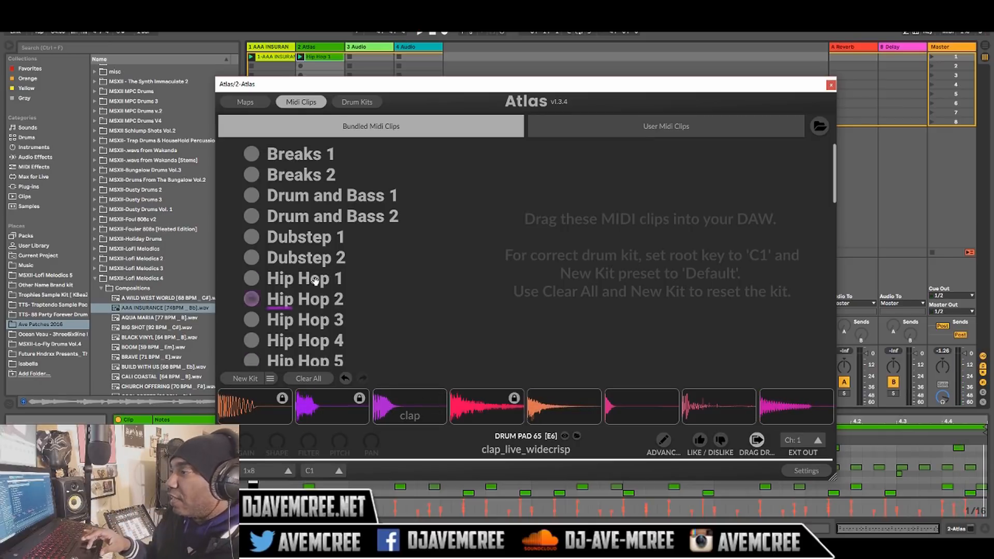
# - Place the bundled Hip Hop 1 MIDI clip in the Atlas track's first slot again and show the user MIDI clips
pyautogui.moveTo(284, 278); pyautogui.dragTo(318, 57)
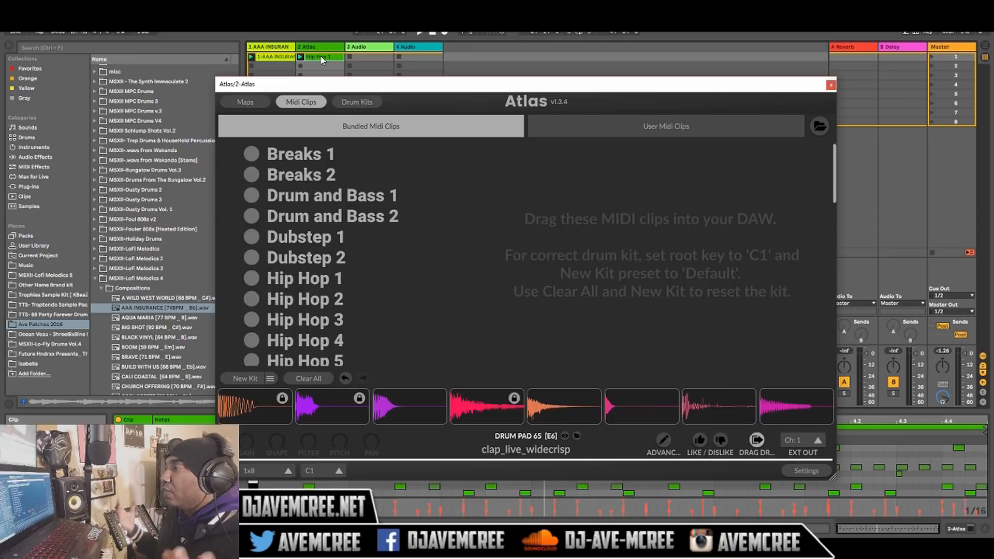
pyautogui.click(616, 126)
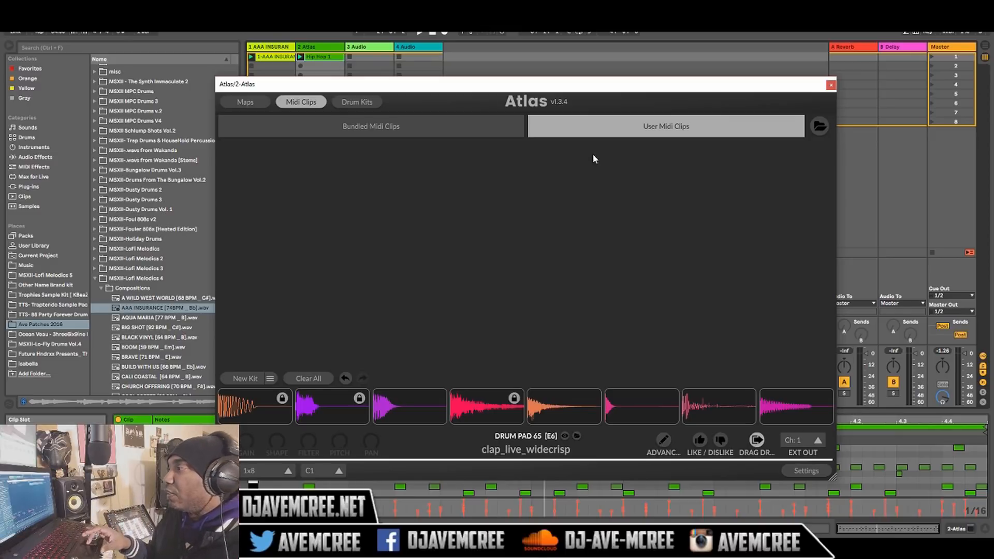
# - Create a new empty sample map alongside the Welcome Pack and Trap Steezy maps
pyautogui.click(253, 105)
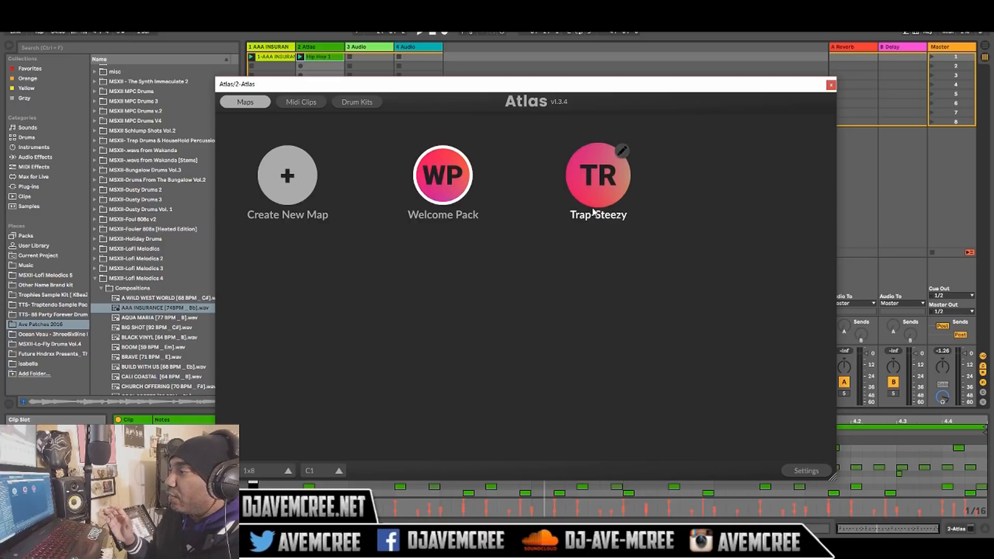
pyautogui.click(288, 174)
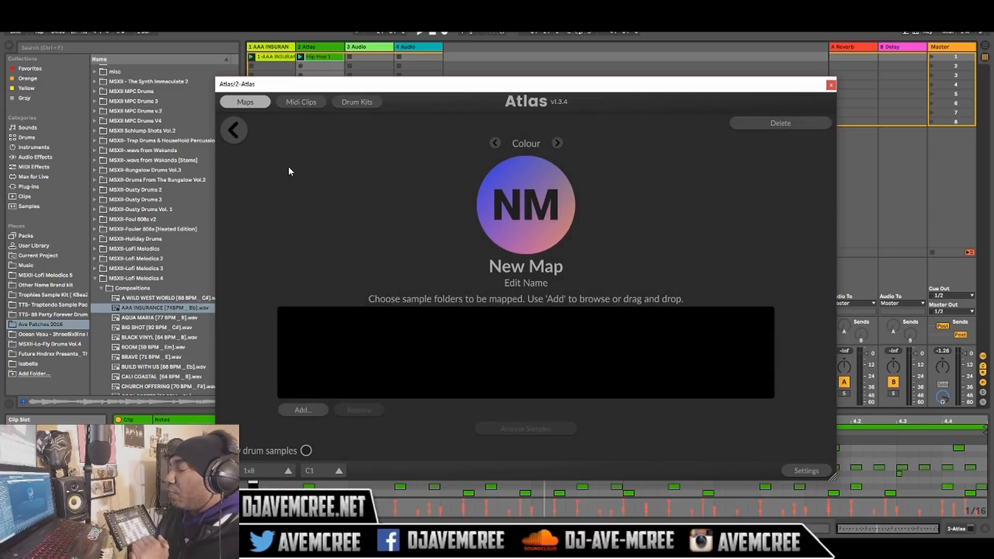
# - Give the new sample map a green colour and rename it Aeonlian
pyautogui.click(557, 144)
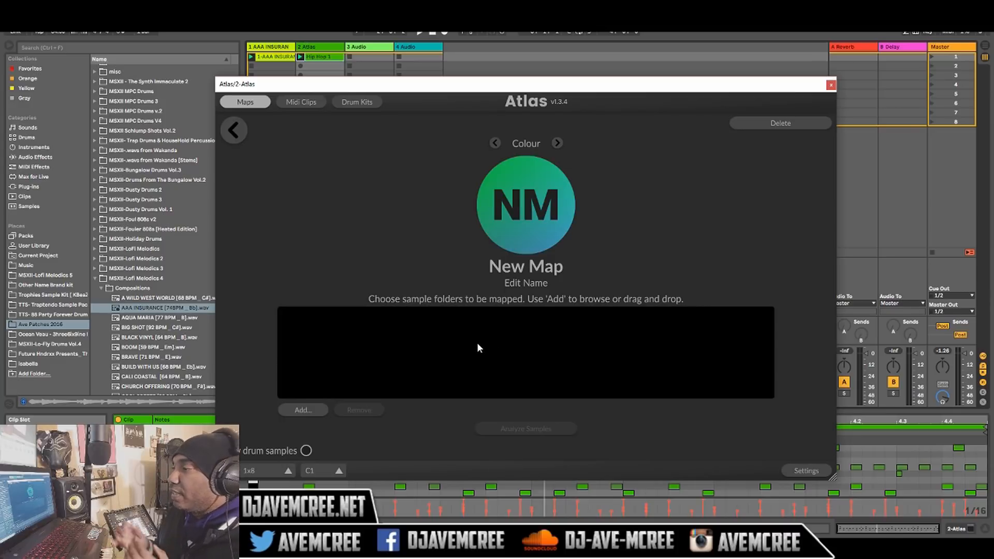
pyautogui.click(520, 284)
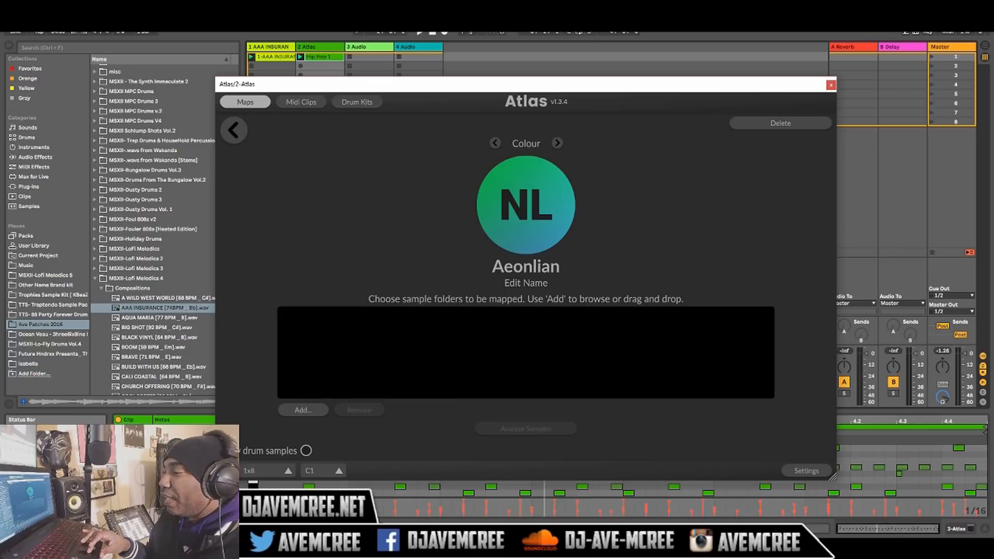
# - Add the Aeonian - Drum Kit folder, found in Aeonian Sample Pack under Ave Patches 2016, to the map's sample folders
pyautogui.moveTo(298, 549)
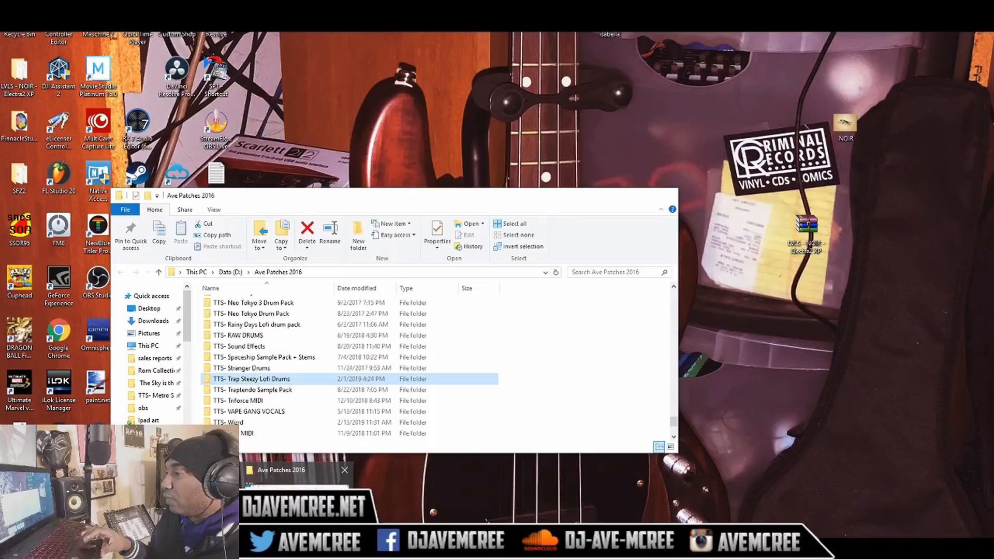
pyautogui.click(283, 471)
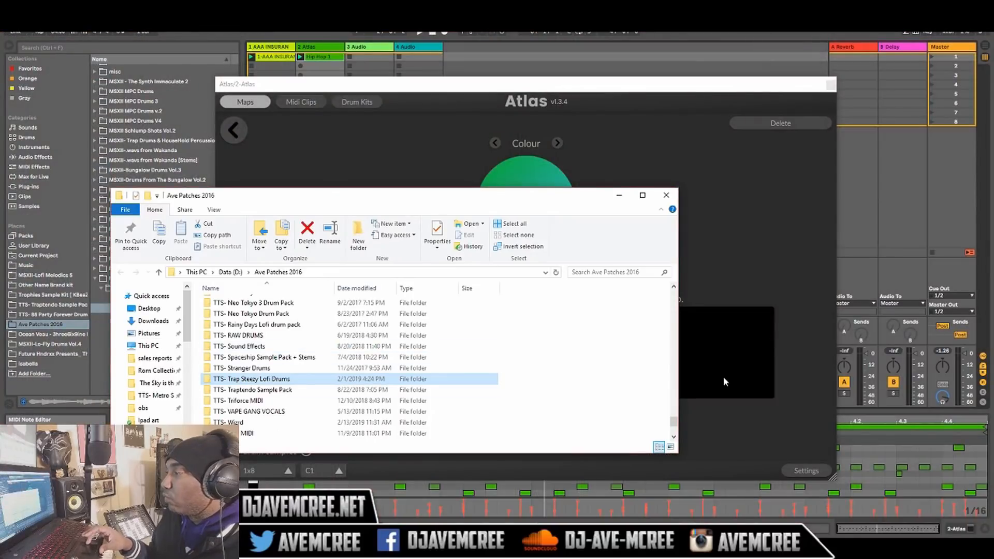
pyautogui.moveTo(673, 426); pyautogui.dragTo(666, 321)
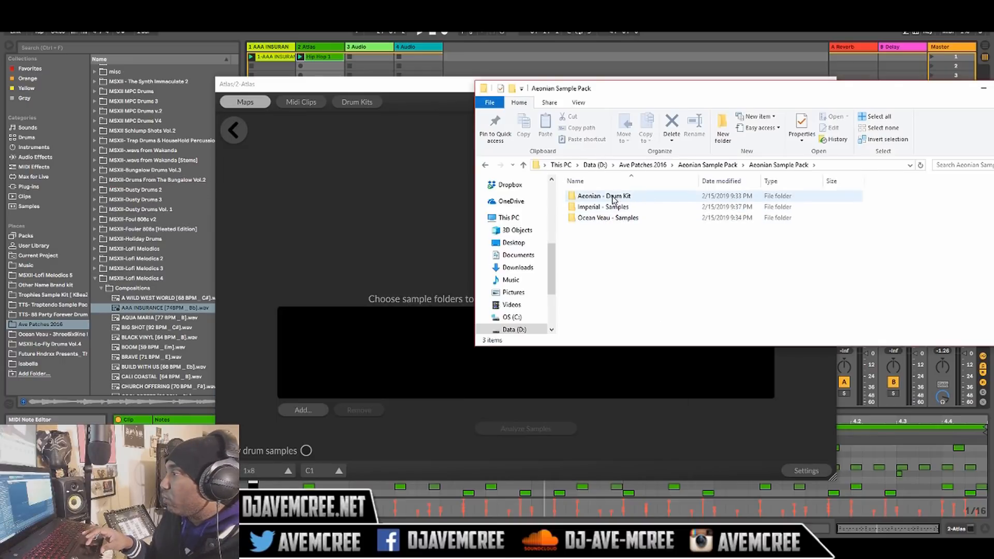
pyautogui.moveTo(613, 199); pyautogui.dragTo(386, 348)
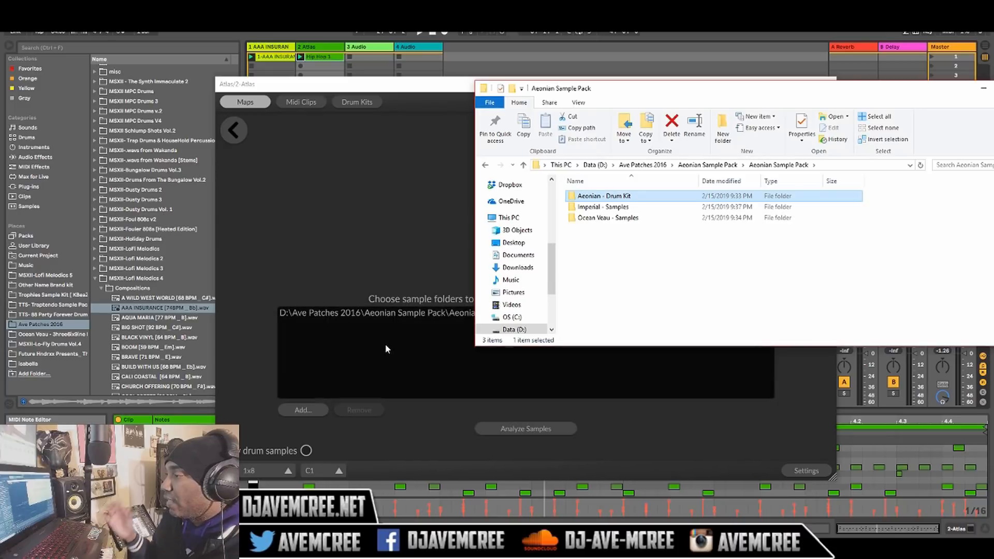
pyautogui.click(315, 408)
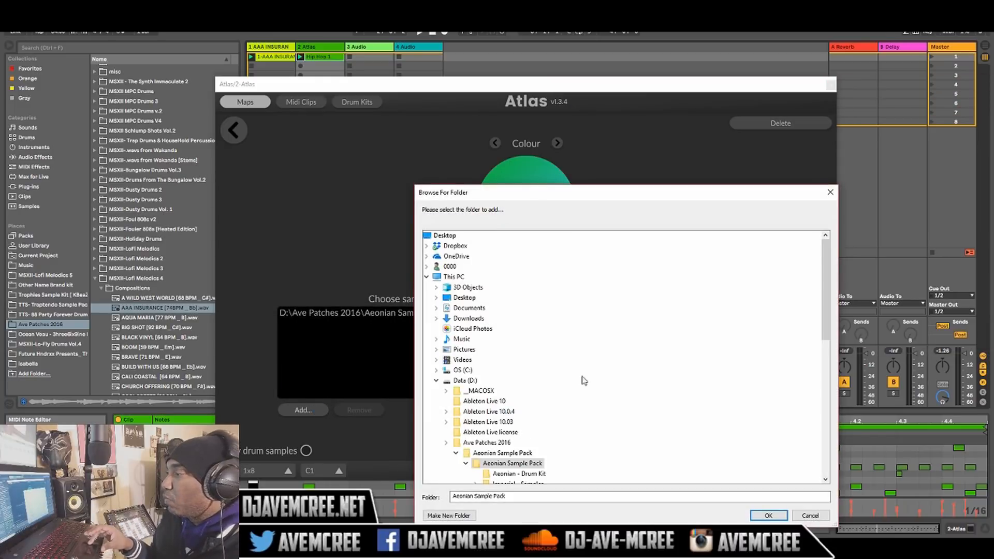
pyautogui.click(809, 516)
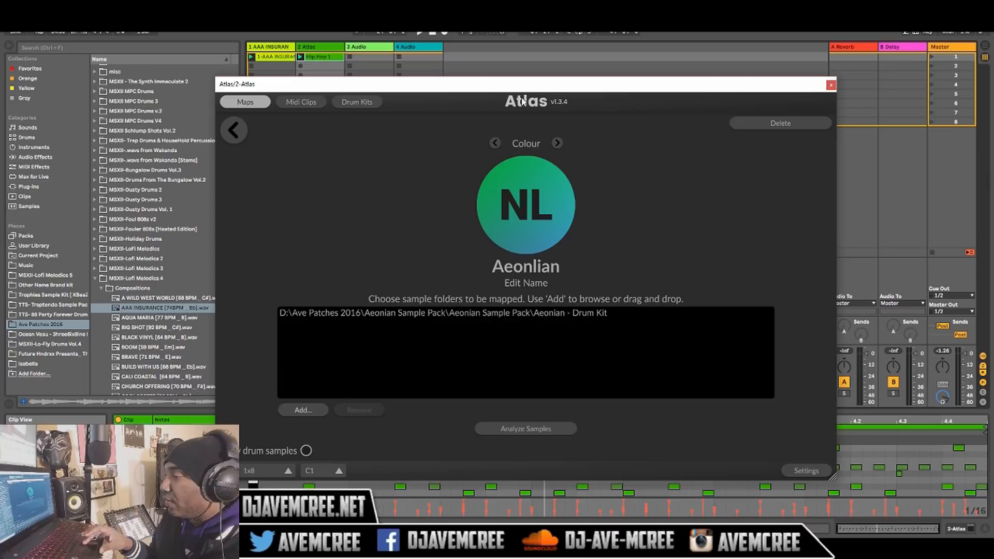
# - Analyze the samples in the added folder and load the Aeonlian map
pyautogui.click(511, 429)
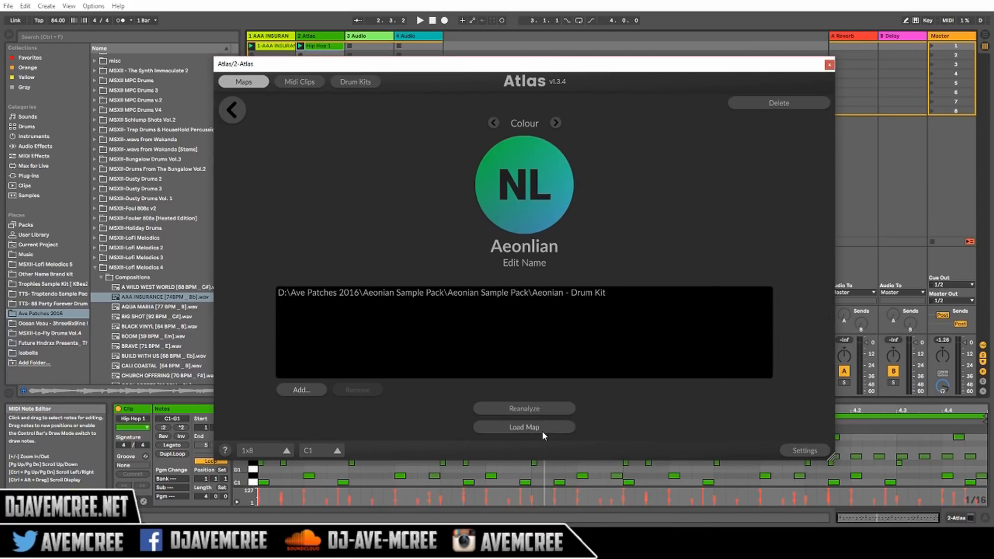
pyautogui.click(542, 429)
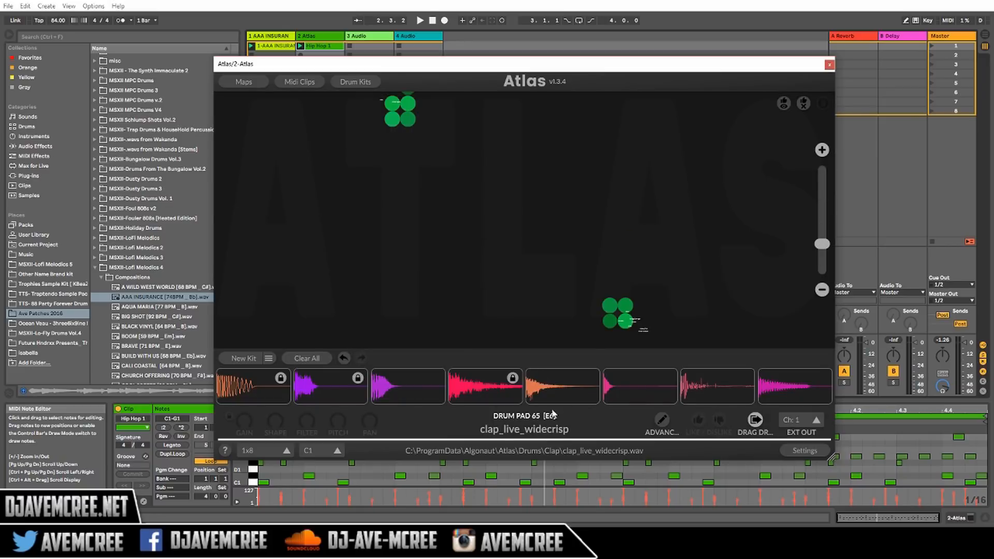
# - Audition several samples across the Aeonlian map, including those around the ride and other groups
pyautogui.scroll(-2, 488, 269)
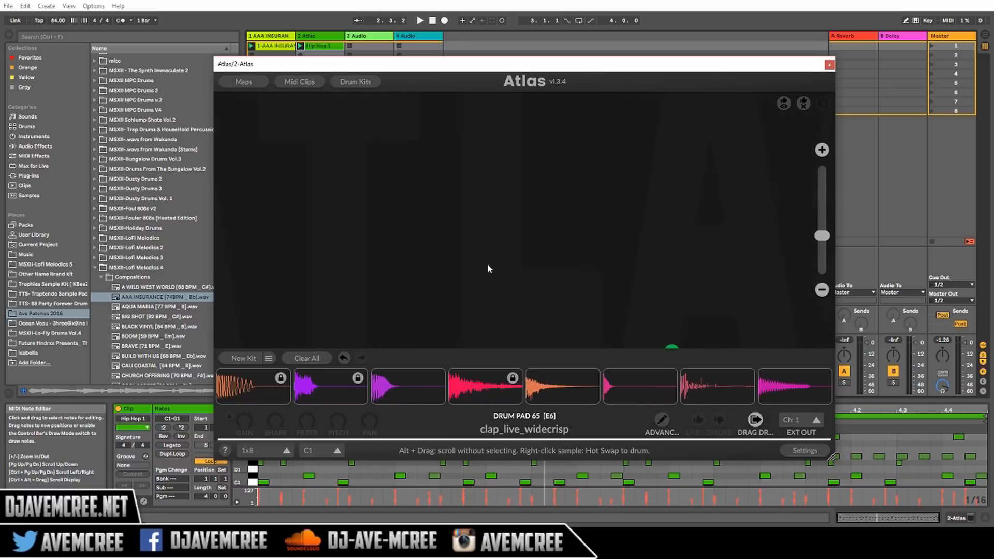
pyautogui.click(257, 199)
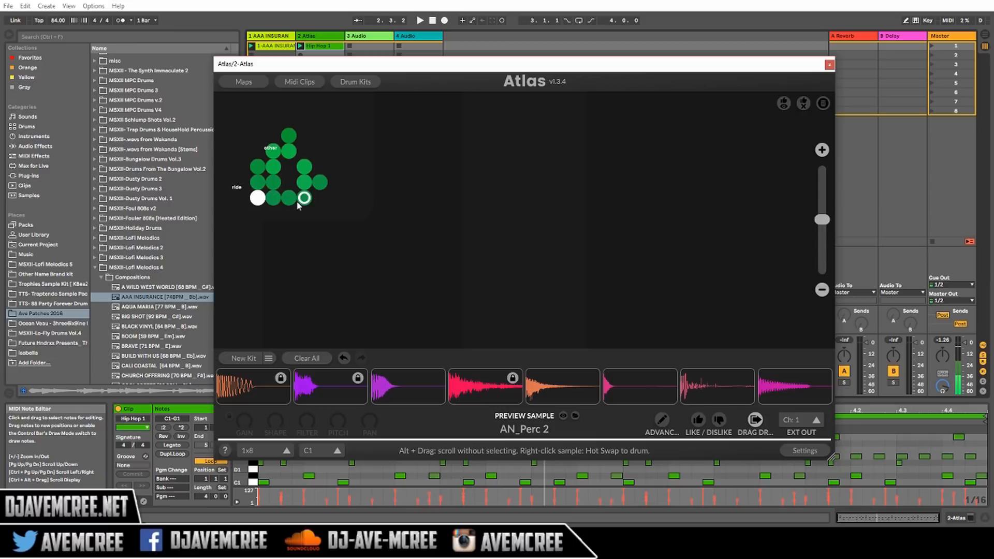
pyautogui.click(302, 200)
pyautogui.click(304, 183)
pyautogui.click(305, 168)
pyautogui.click(320, 183)
pyautogui.click(289, 151)
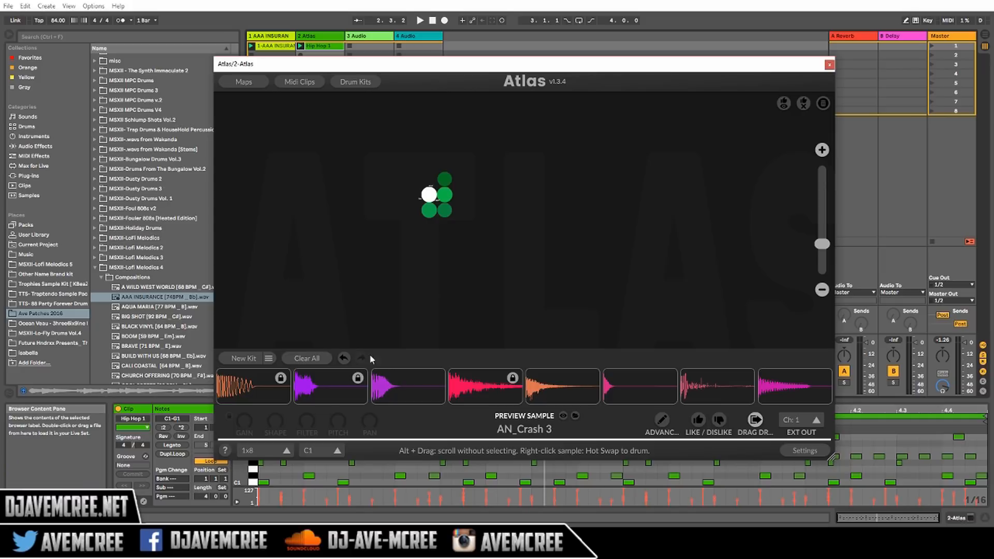
# - Generate new drum kits from the Aeonlian samples around the locked pads, playing the clip to hear them
pyautogui.press('space')
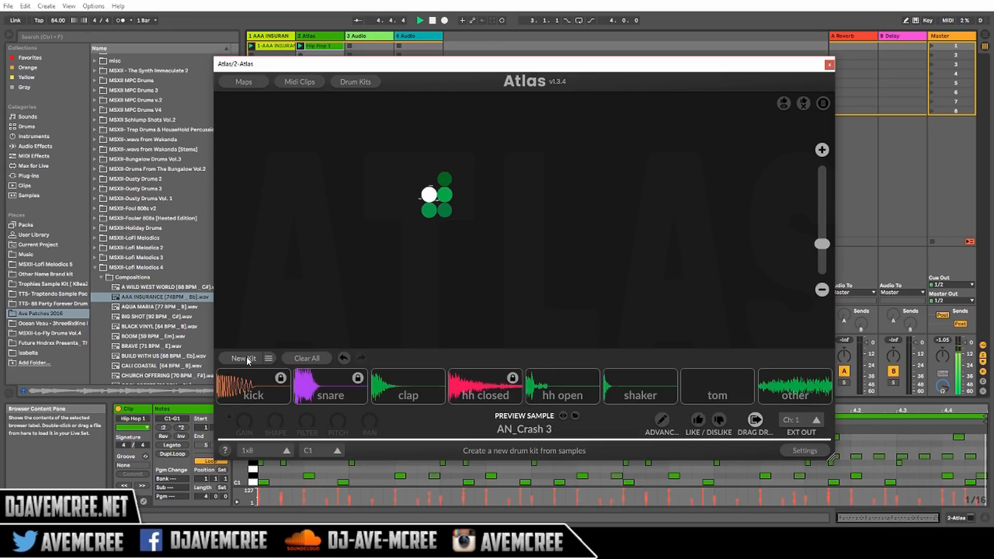
pyautogui.press('space')
pyautogui.moveTo(822, 246); pyautogui.dragTo(825, 219)
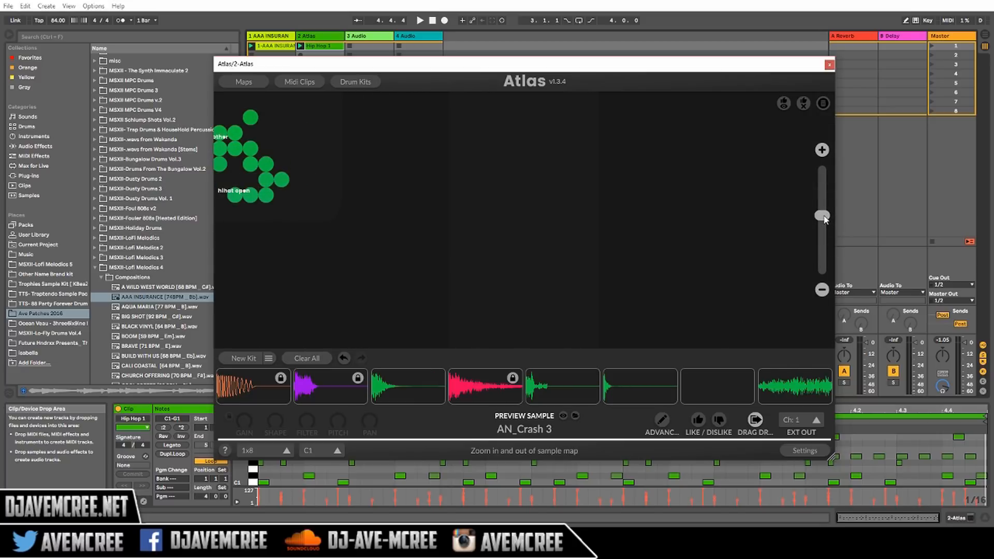
pyautogui.moveTo(614, 244); pyautogui.dragTo(613, 57)
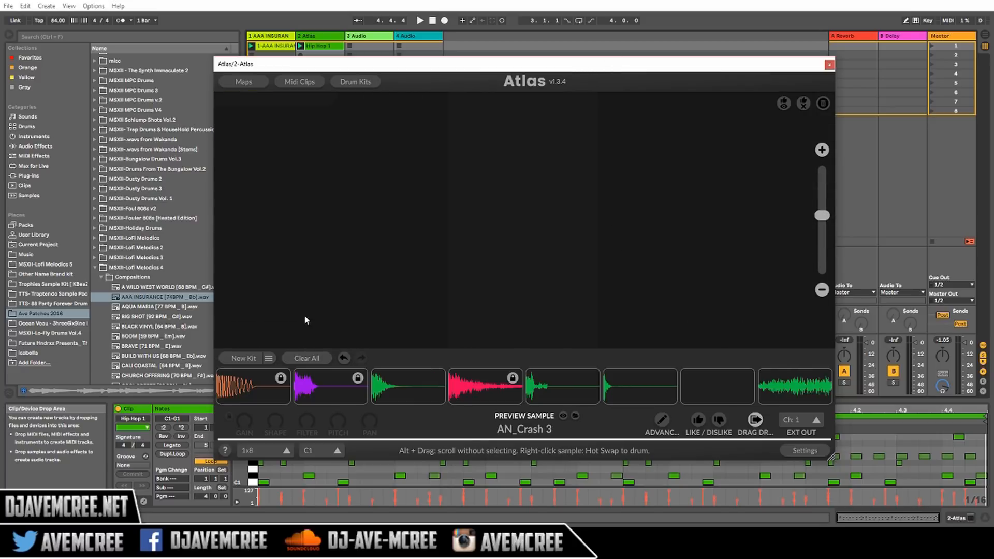
pyautogui.click(243, 358)
pyautogui.press('space')
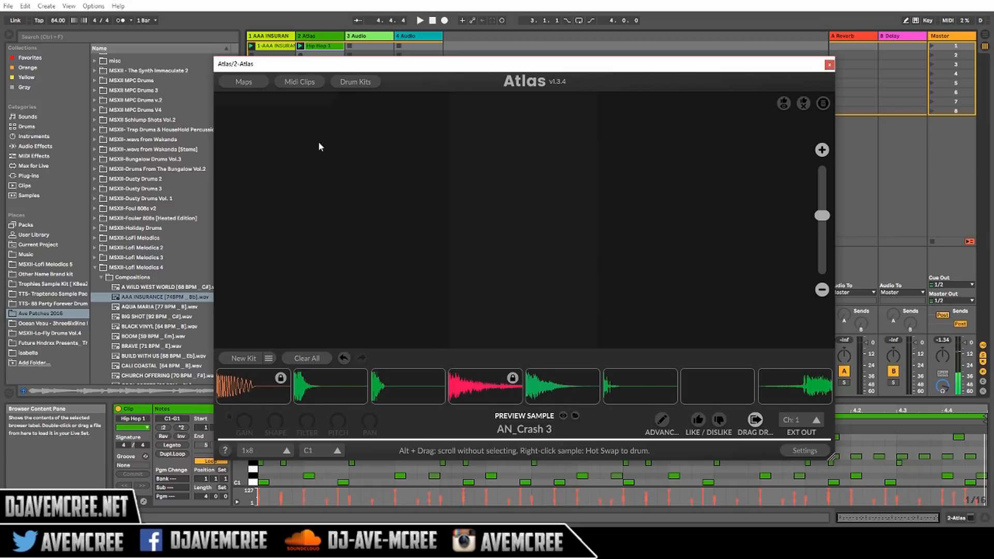
# - Reload the Aeonlian map, select the kick pad and set the drum kit's root note to C3
pyautogui.click(256, 85)
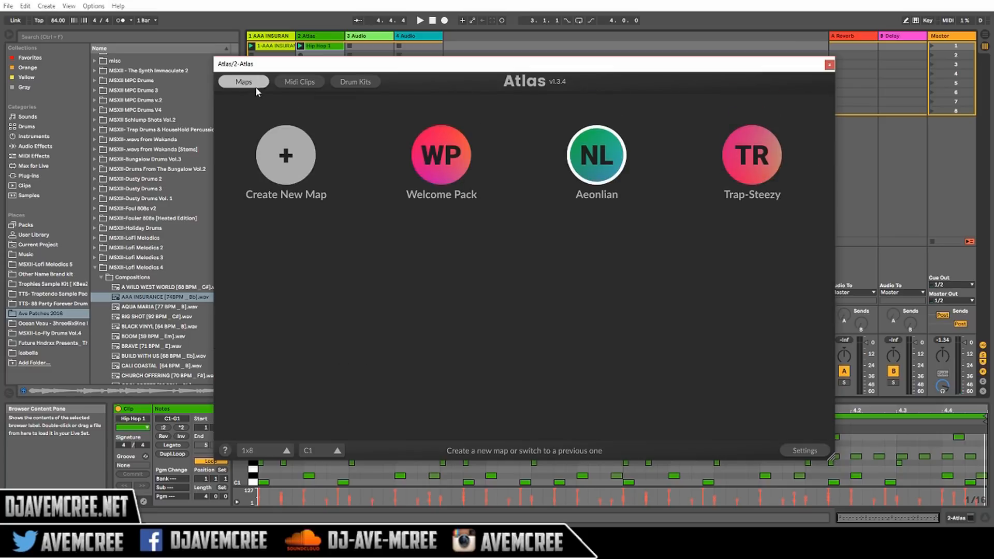
pyautogui.click(616, 154)
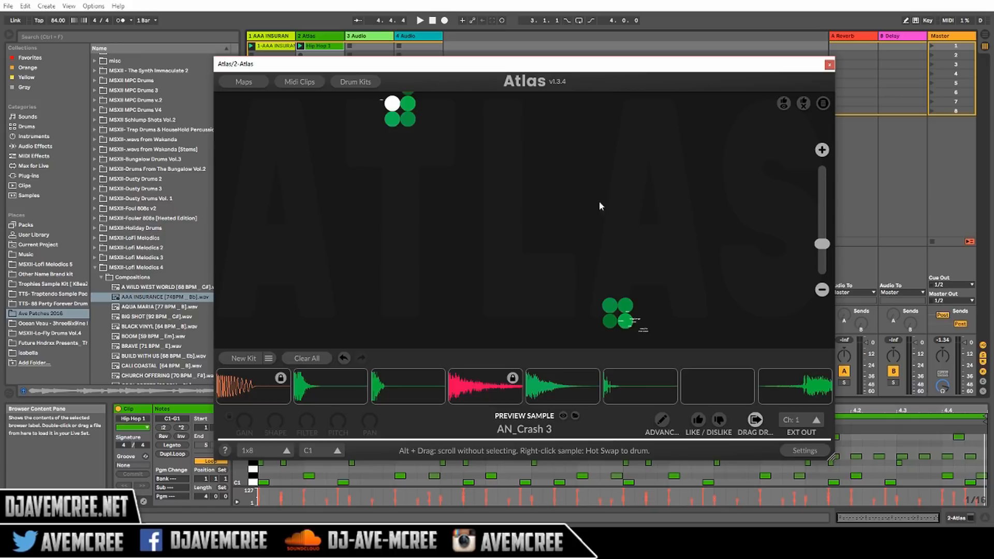
pyautogui.click(257, 396)
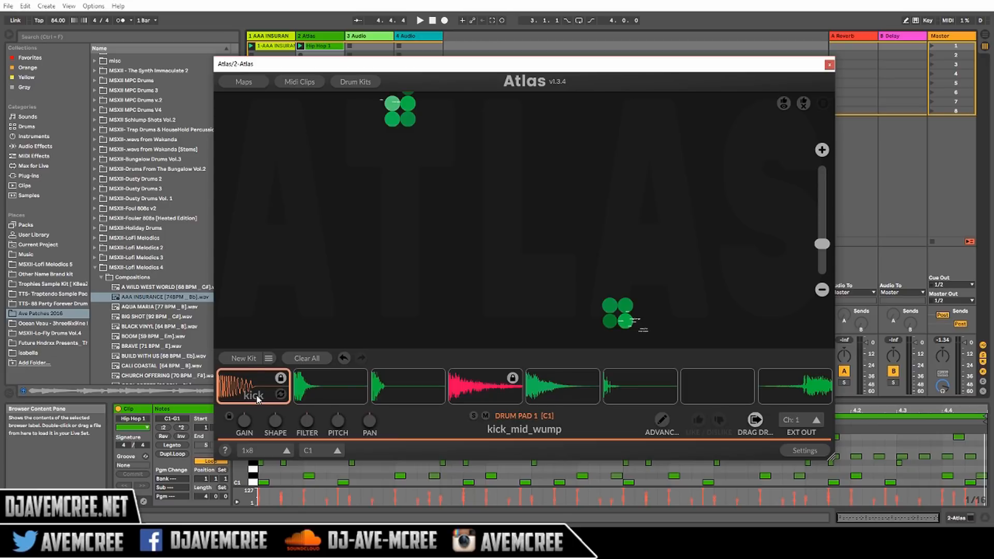
pyautogui.click(337, 452)
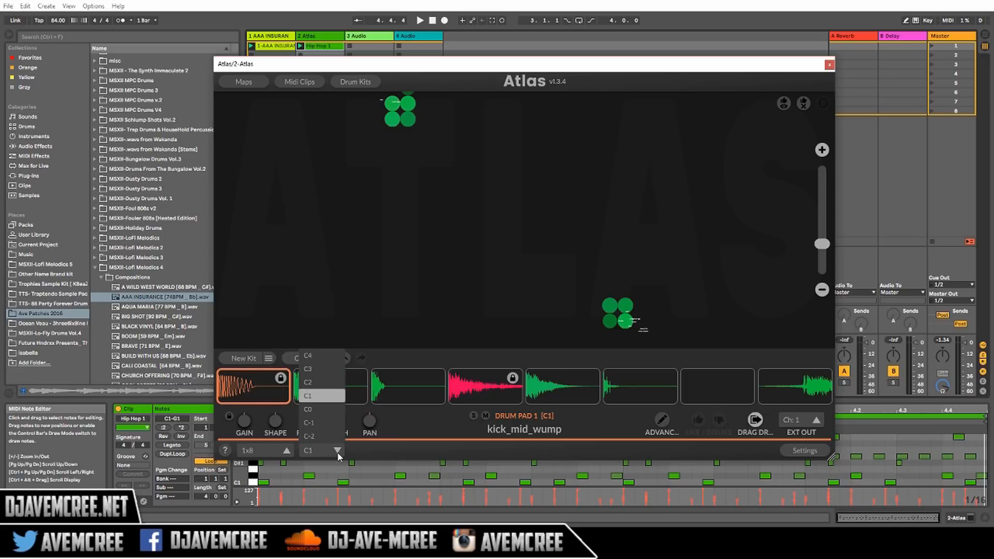
pyautogui.click(325, 371)
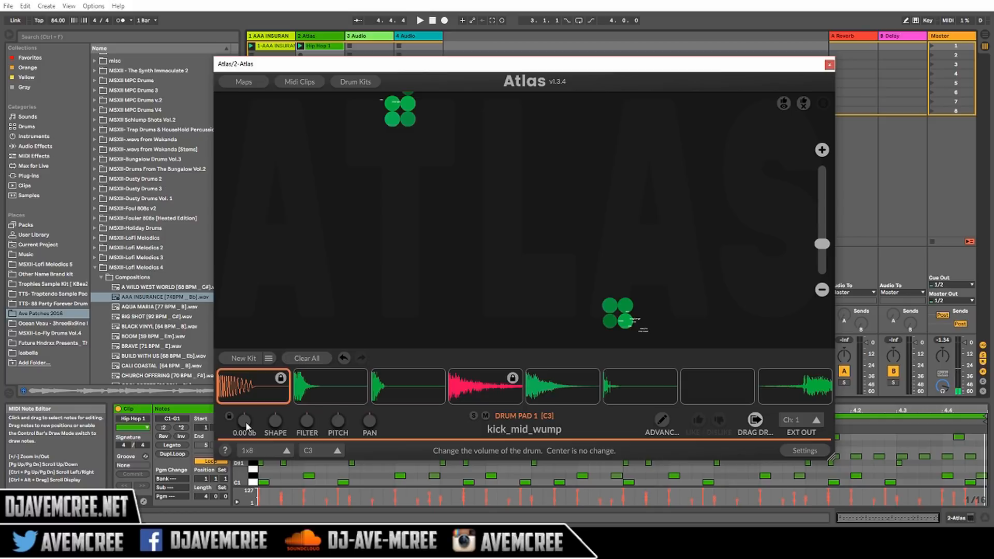
# - Try a gain boost on the kick pad and reset it, and adjust the pad's shape, filter, pitch and pan
pyautogui.moveTo(246, 404); pyautogui.dragTo(245, 369)
pyautogui.doubleClick(242, 426)
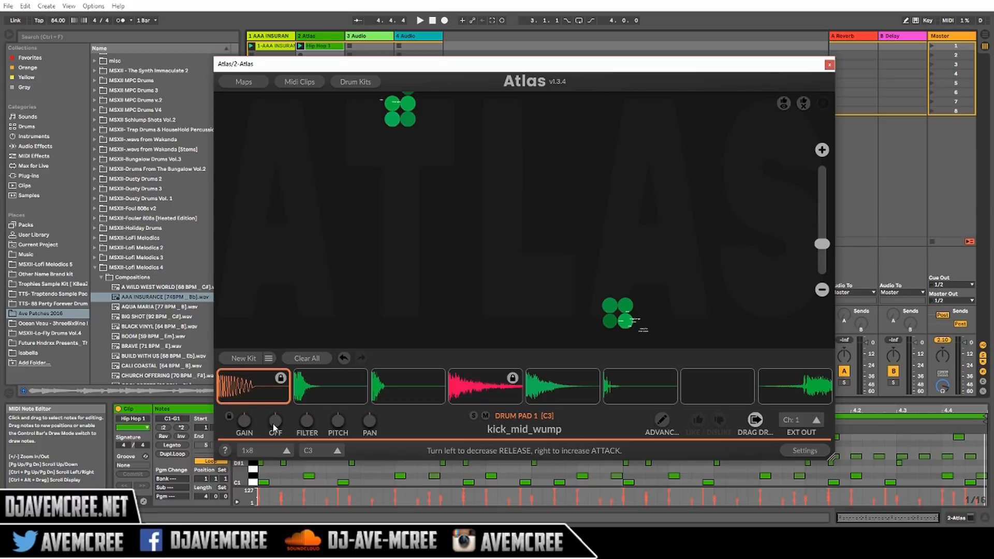
pyautogui.moveTo(274, 428); pyautogui.dragTo(290, 489)
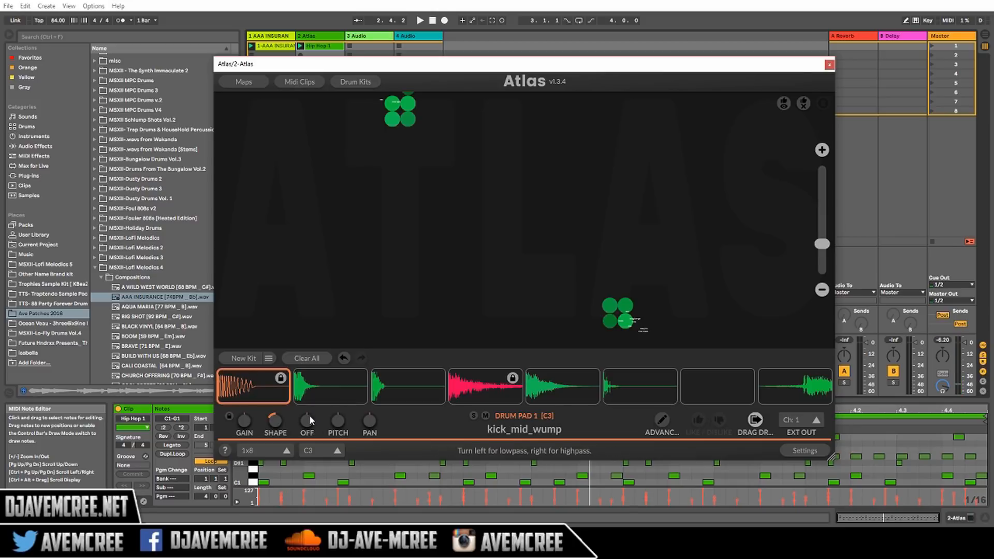
pyautogui.moveTo(309, 414); pyautogui.dragTo(366, 409)
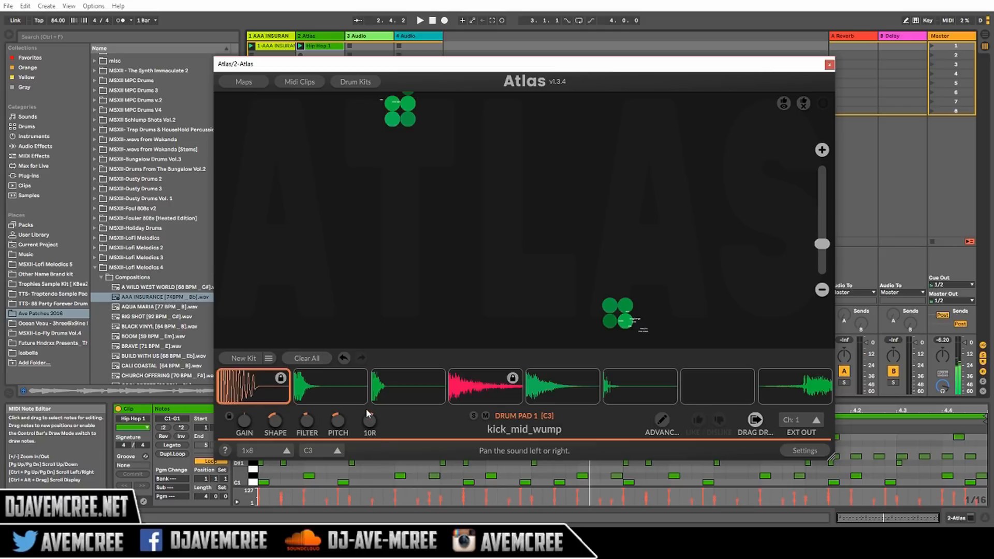
# - Try a 28 ms fade-out on the kick sample in its advanced settings, remove it and close those settings
pyautogui.click(662, 421)
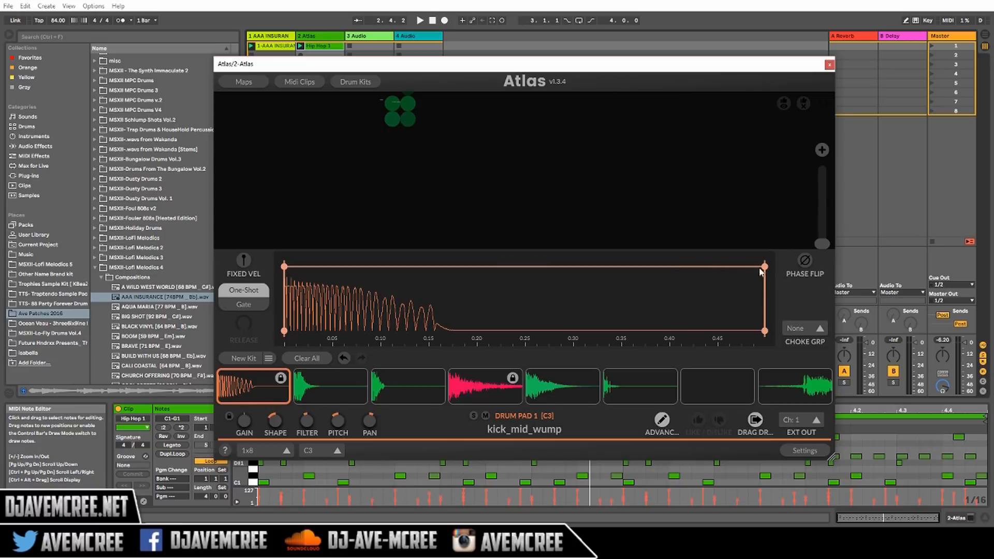
pyautogui.moveTo(738, 291); pyautogui.dragTo(806, 328)
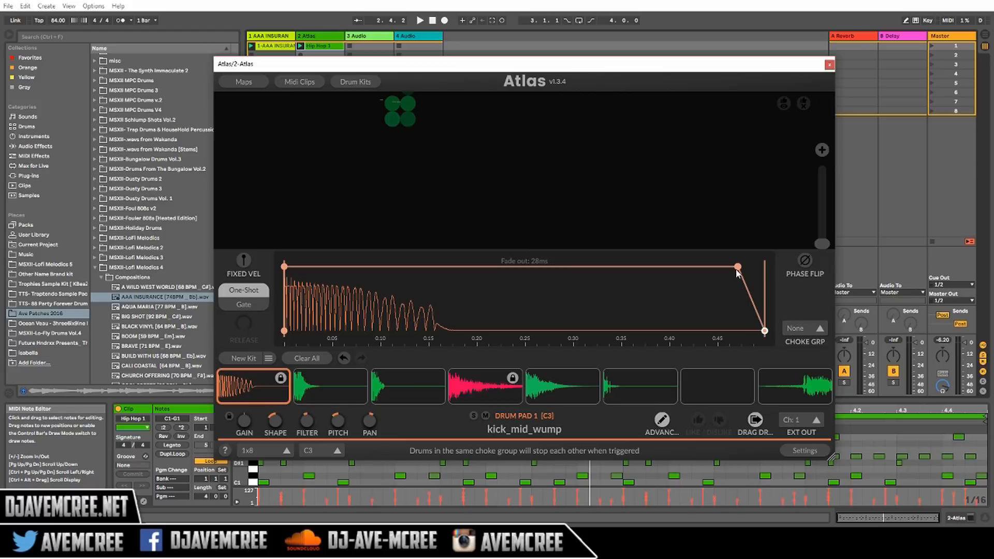
pyautogui.moveTo(737, 269); pyautogui.dragTo(820, 261)
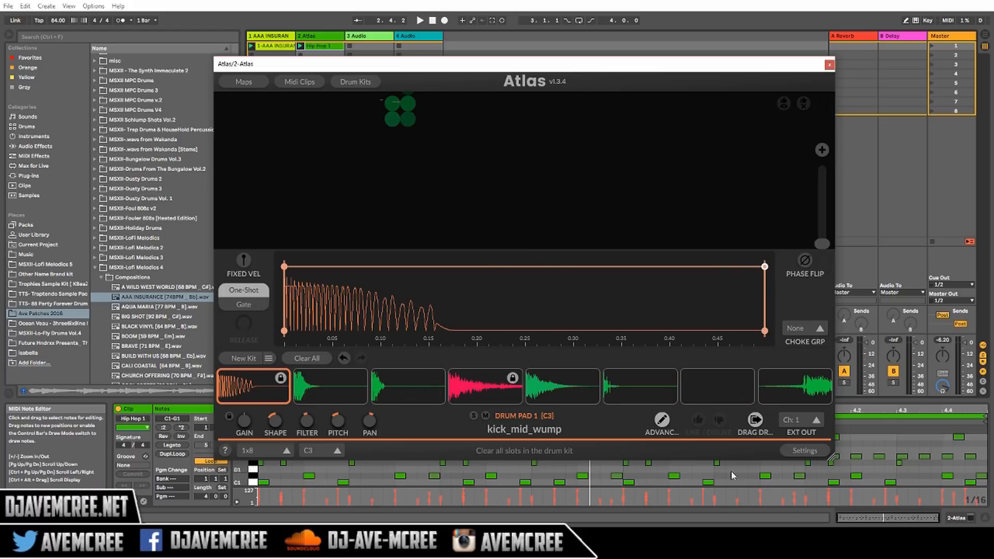
pyautogui.click(663, 432)
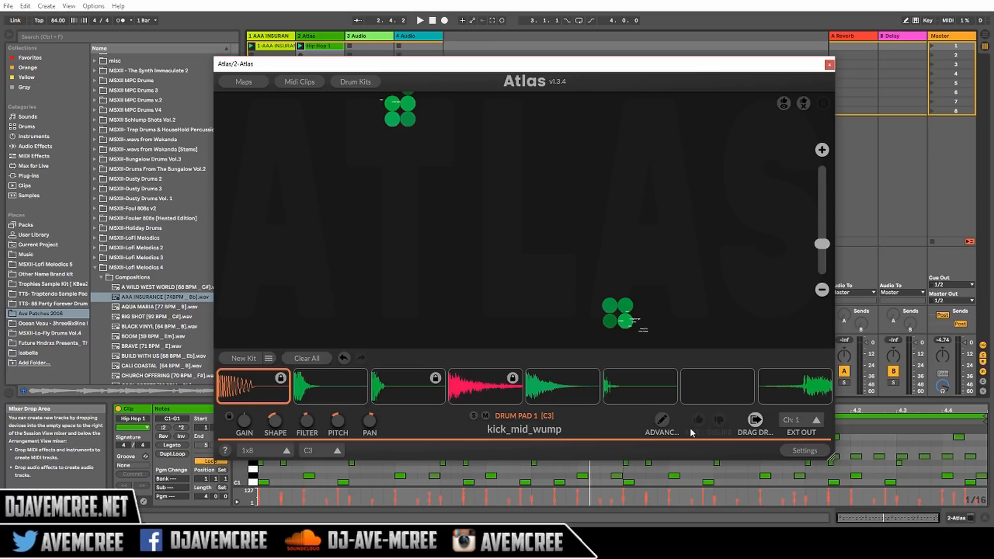
# - Load the Trap-Steezy map with a new drum kit and set the kit's root note to C1
pyautogui.click(792, 450)
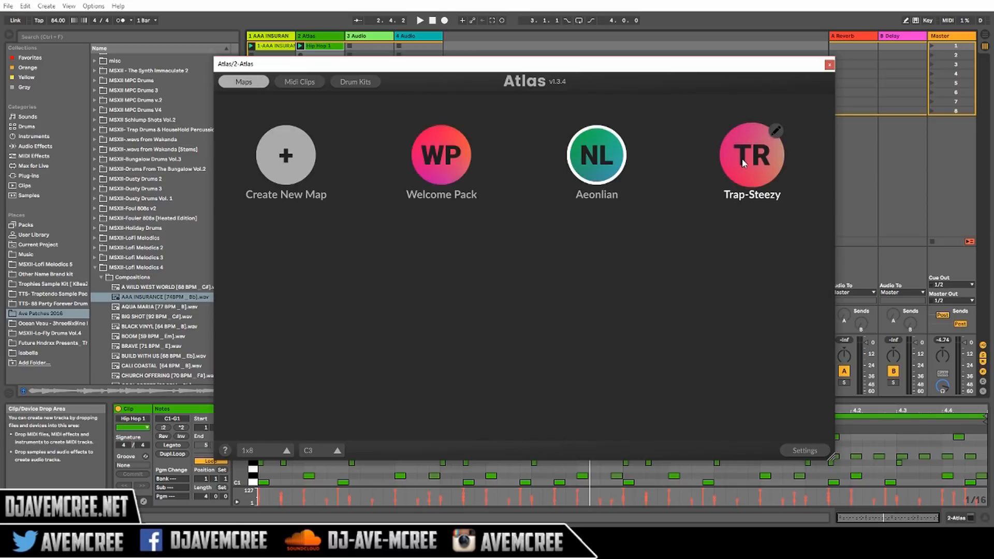
pyautogui.click(742, 158)
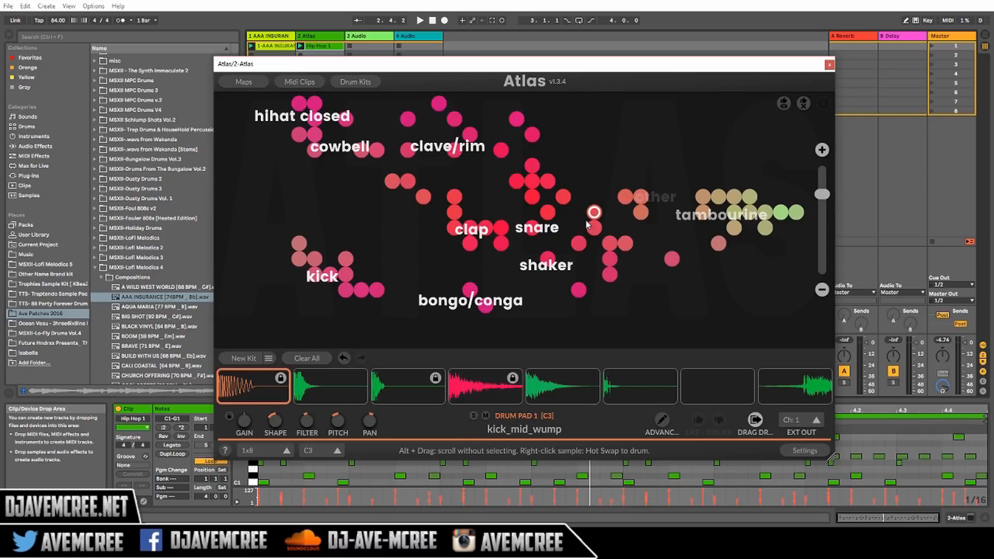
pyautogui.click(319, 451)
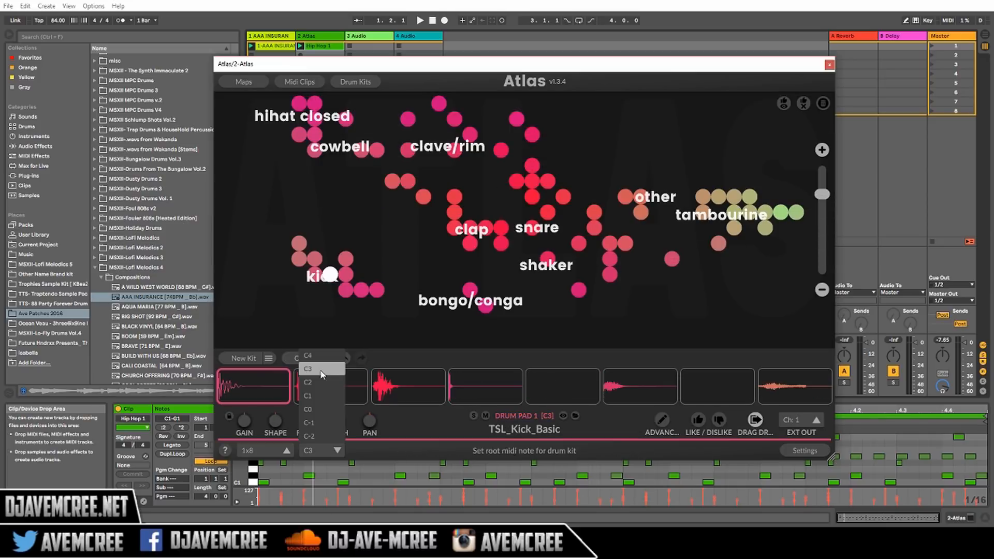
pyautogui.click(322, 396)
# - Play the clip with the Trap-Steezy kit and raise the kick pad's gain
pyautogui.press('space')
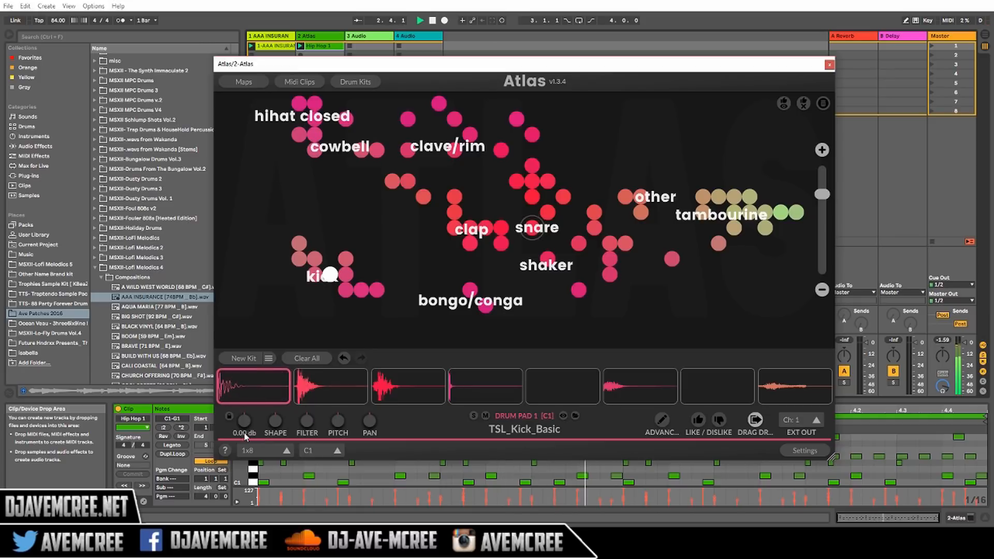
pyautogui.moveTo(243, 428); pyautogui.dragTo(240, 399)
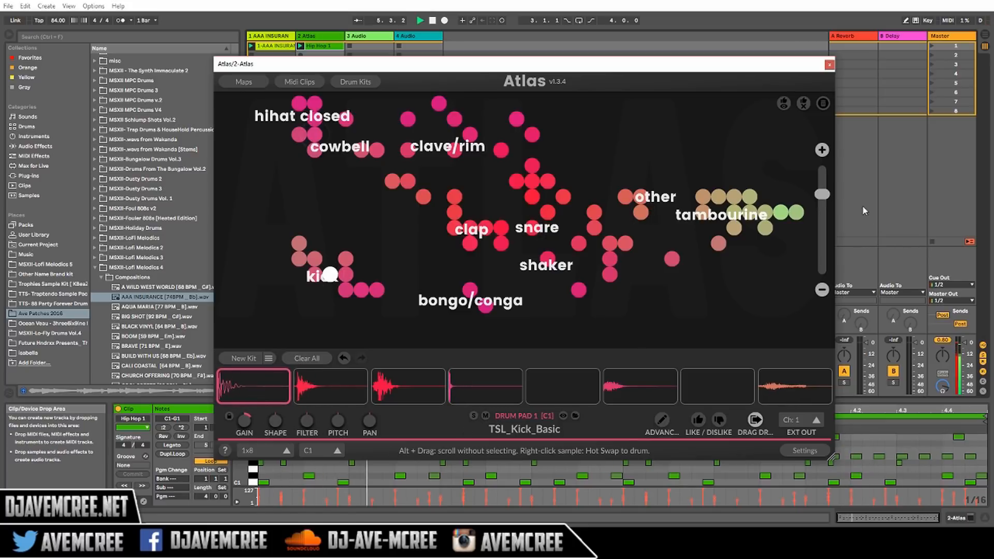
# - Replace the clip in the Atlas track's first slot with the bundled Dubstep 2 MIDI clip
pyautogui.click(308, 85)
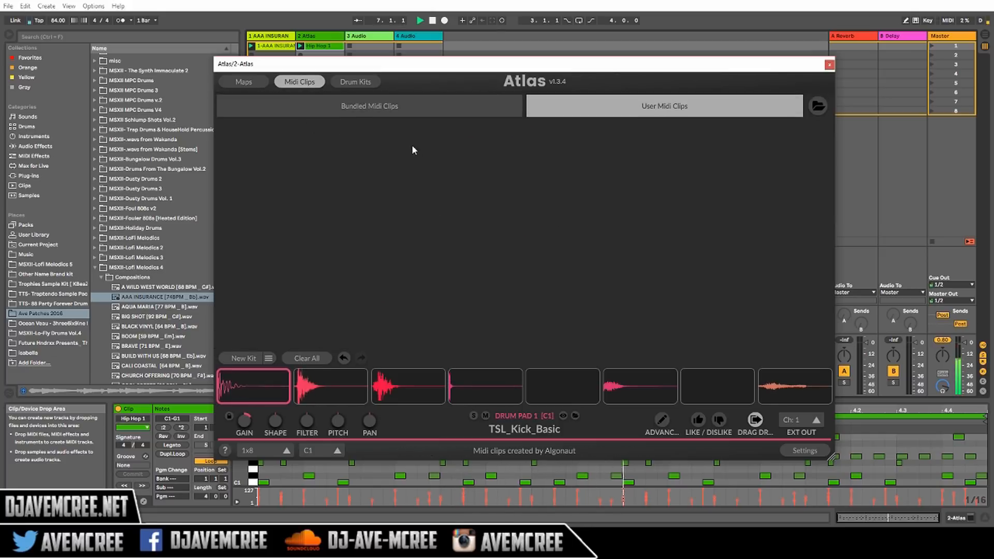
pyautogui.click(415, 113)
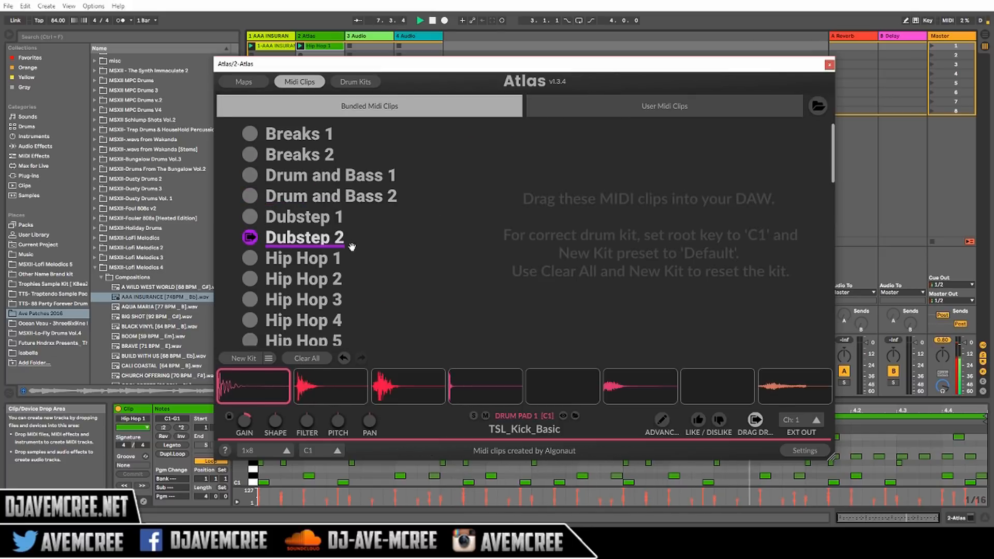
pyautogui.moveTo(316, 240); pyautogui.dragTo(333, 52)
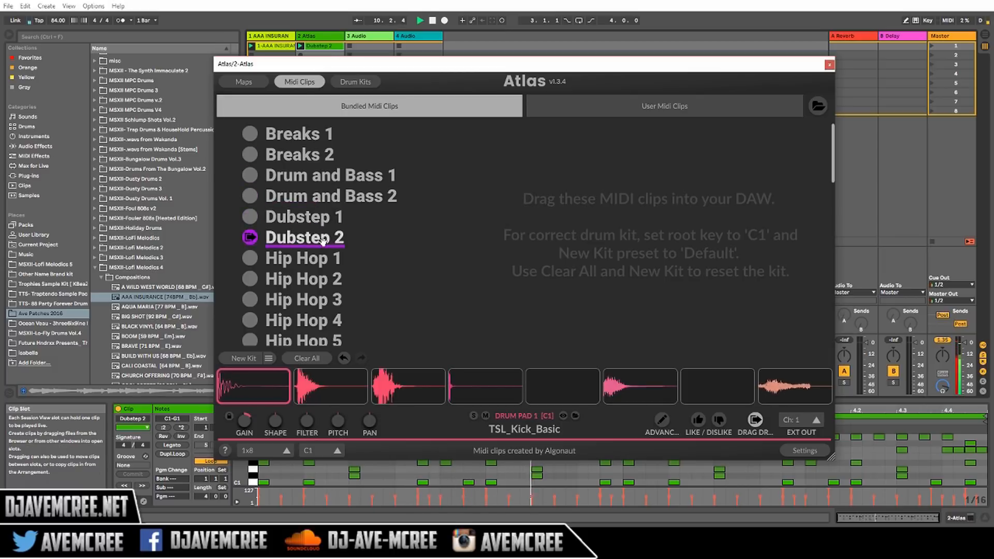
# - Raise the gain of the clap pad during playback
pyautogui.click(408, 383)
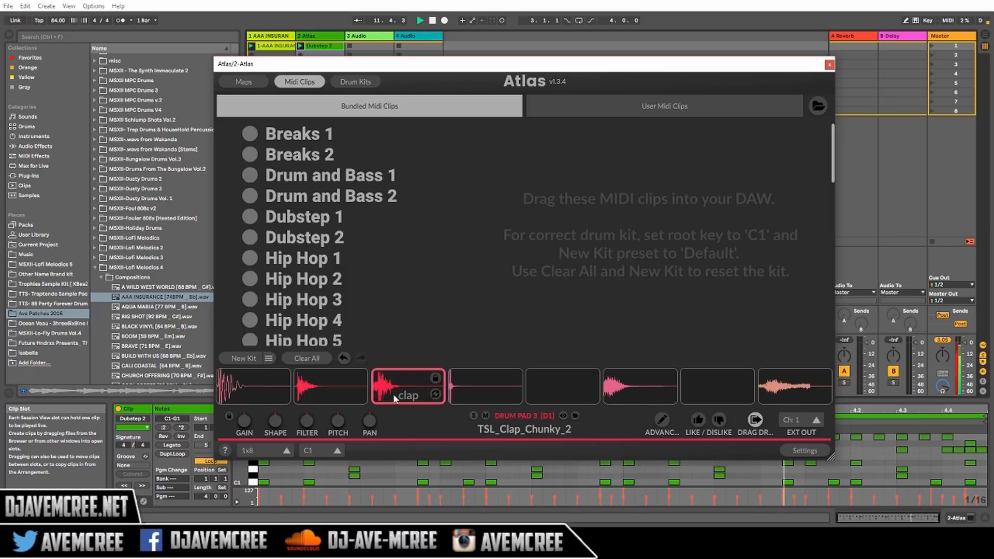
pyautogui.moveTo(246, 417); pyautogui.dragTo(242, 382)
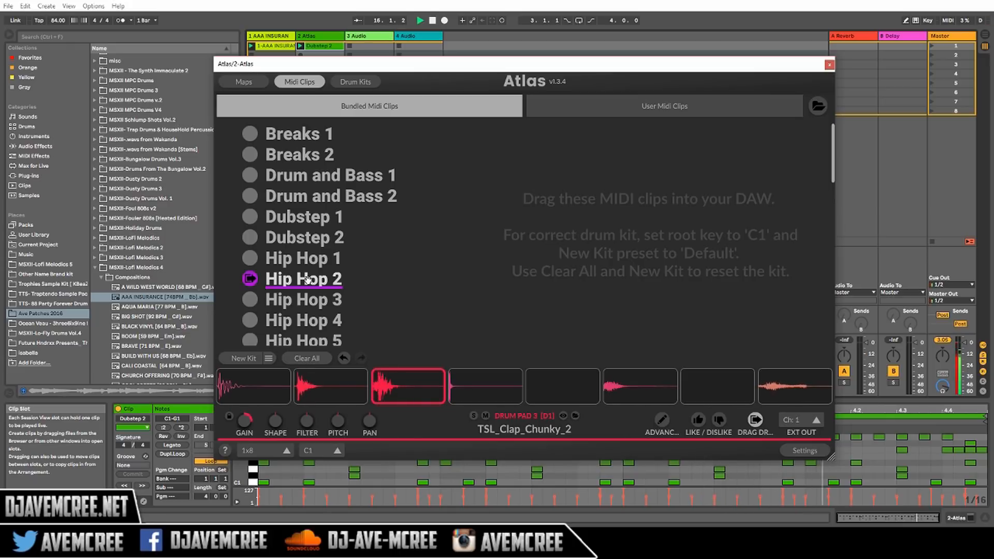
# - Replace the clip in the Atlas track's first slot with the bundled Hip Hop 2 MIDI clip
pyautogui.moveTo(307, 280); pyautogui.dragTo(326, 50)
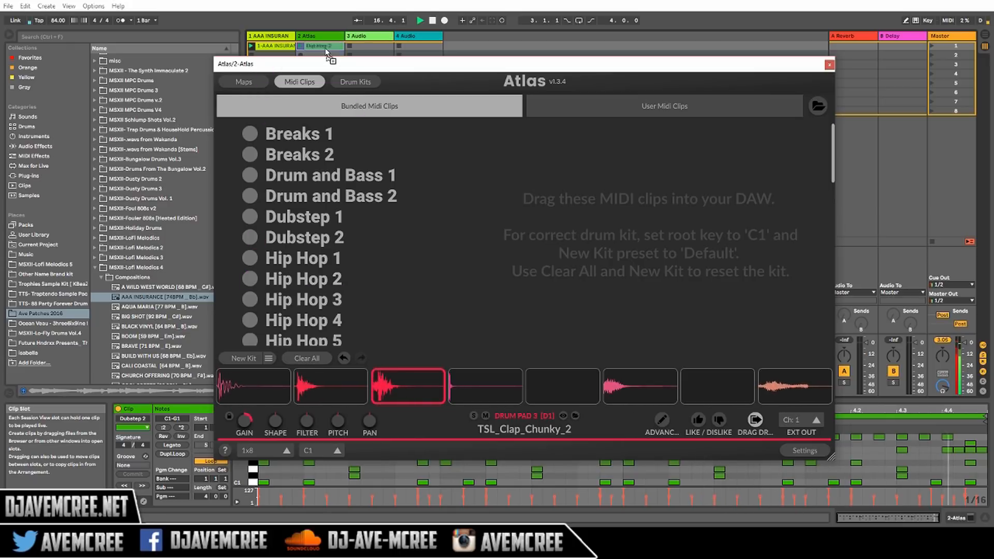